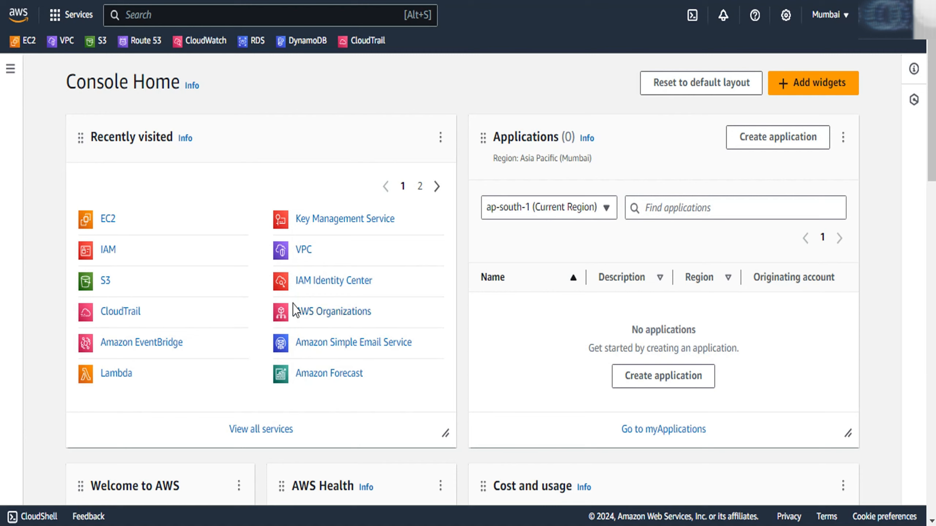
# - Open the form for launching a new instance from the EC2 instances list
pyautogui.click(107, 221)
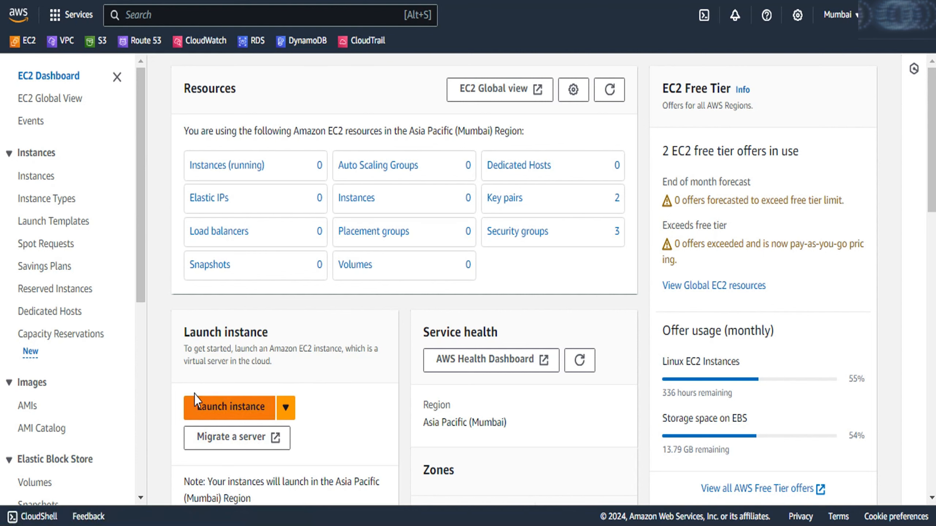
pyautogui.click(37, 177)
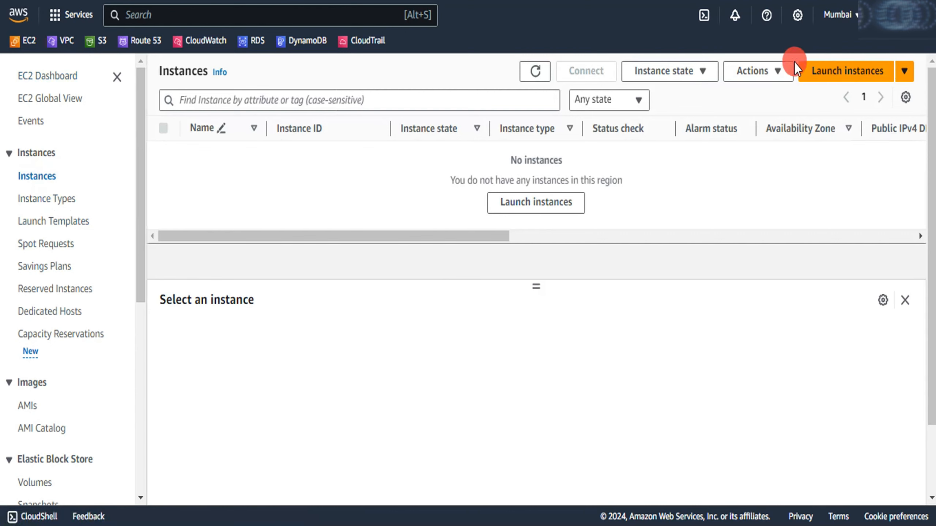
pyautogui.moveTo(801, 92); pyautogui.dragTo(862, 104)
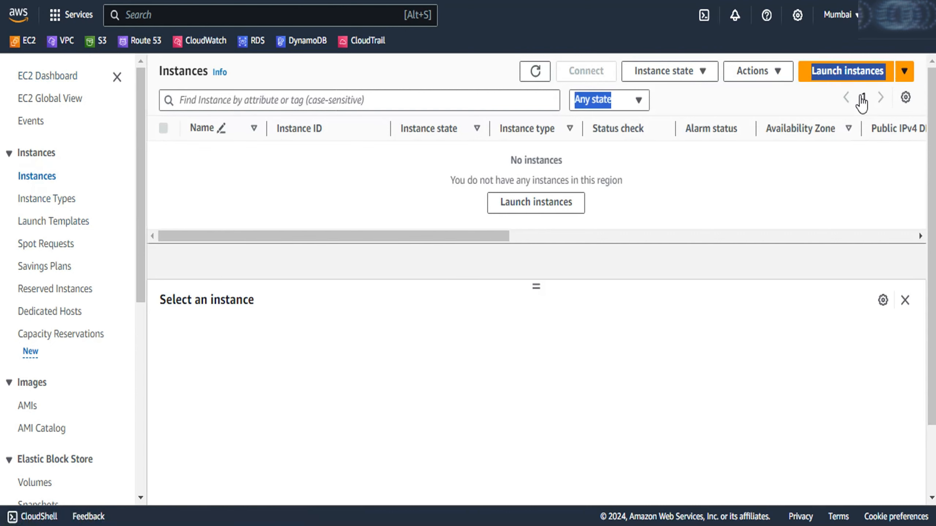
pyautogui.click(821, 79)
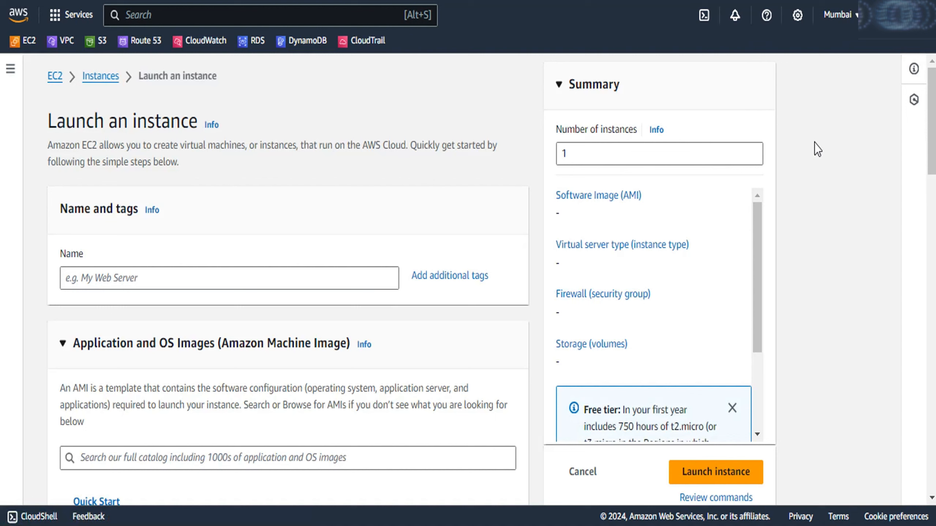
# - Name the new instance SuseLinuxTest
pyautogui.click(300, 282)
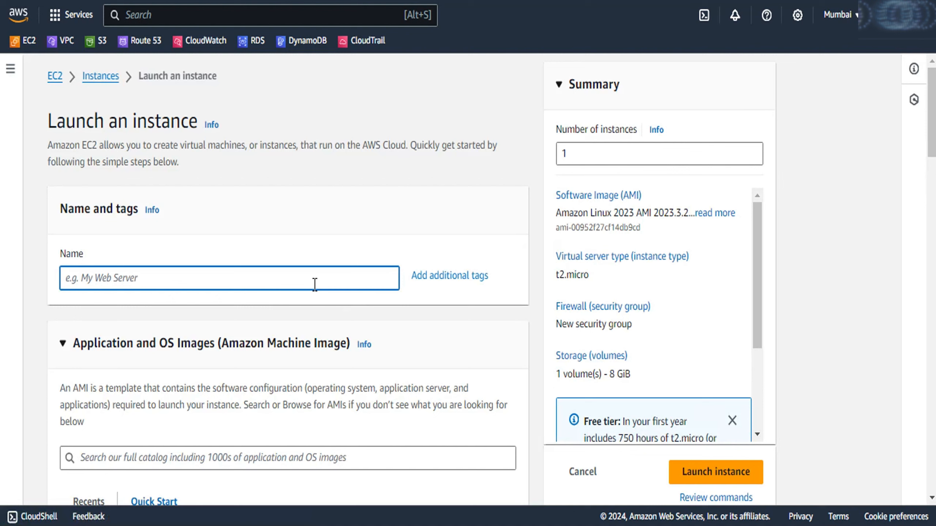
pyautogui.press('shift')
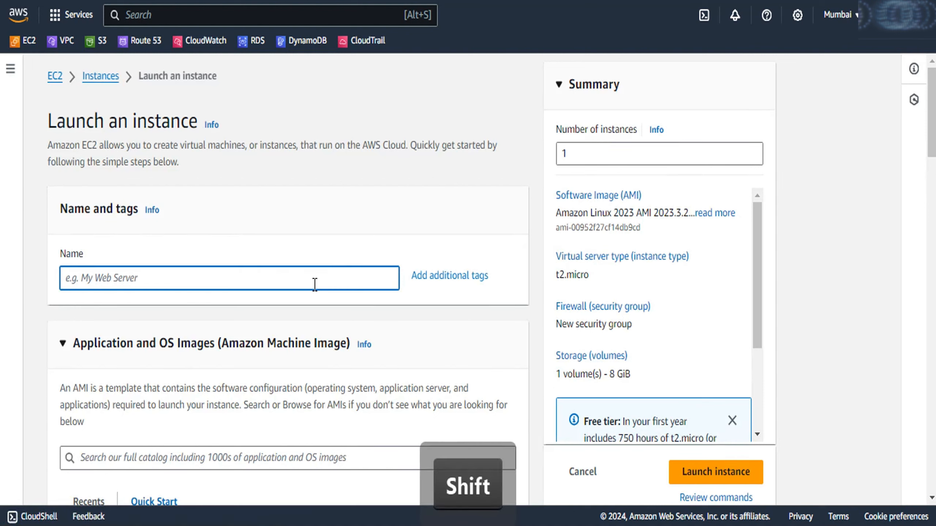
pyautogui.write('Suse')
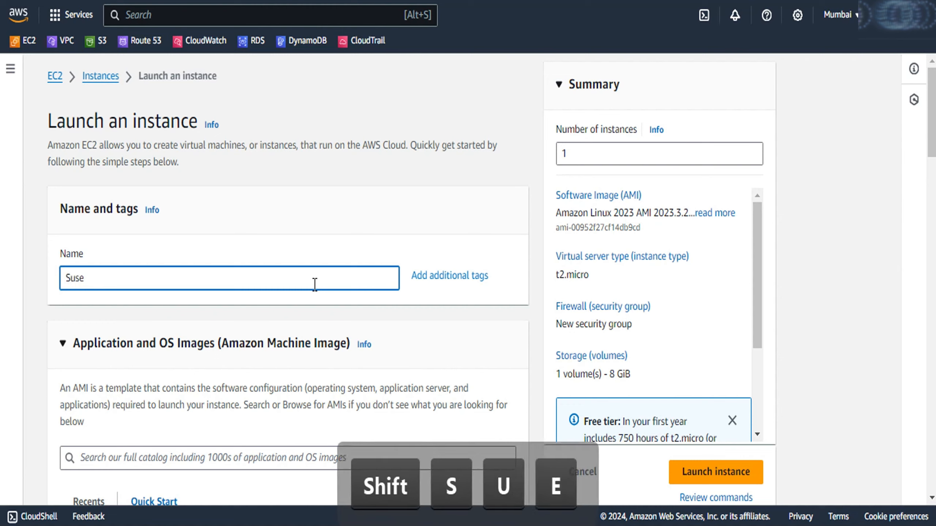
pyautogui.write('L')
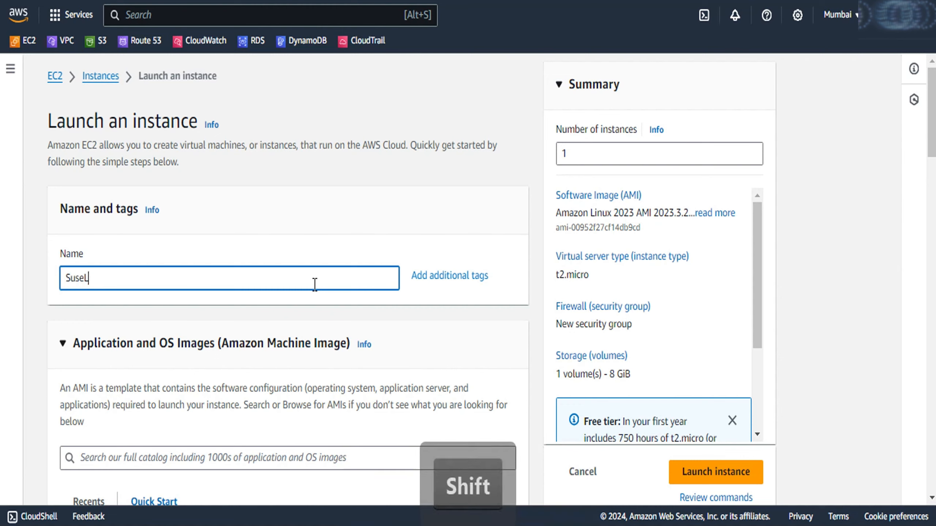
pyautogui.write('inux')
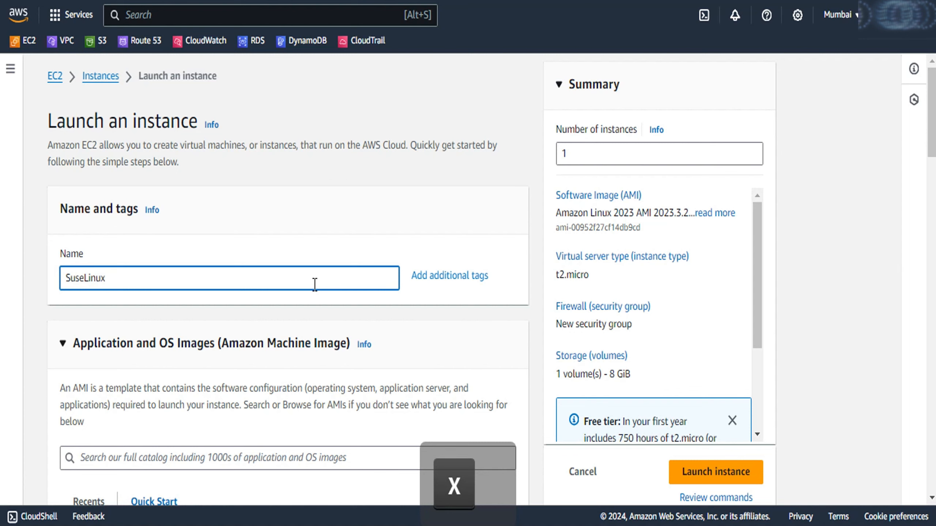
pyautogui.write('Test')
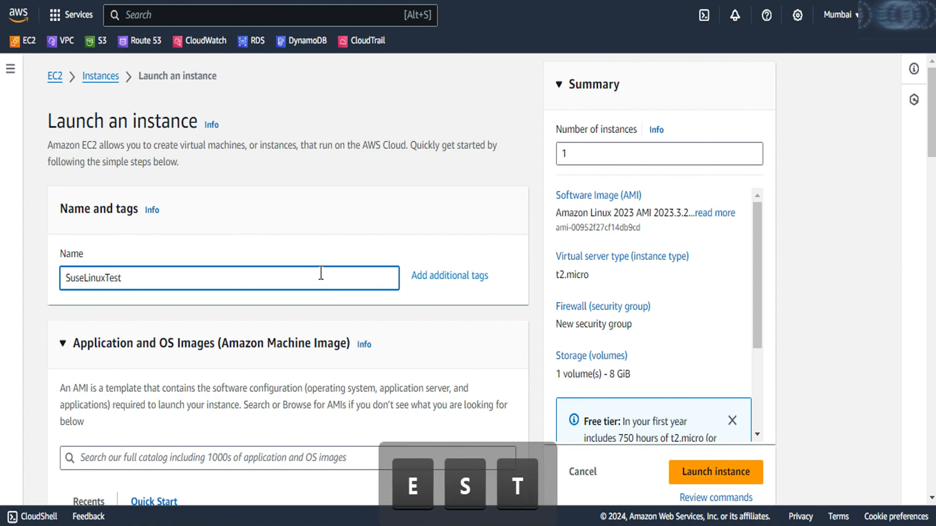
# - Choose the SUSE Linux quick-start image, SUSE Linux Enterprise Server 15 SP5 (HVM), and review the available instance types
pyautogui.scroll(-6, 321, 272)
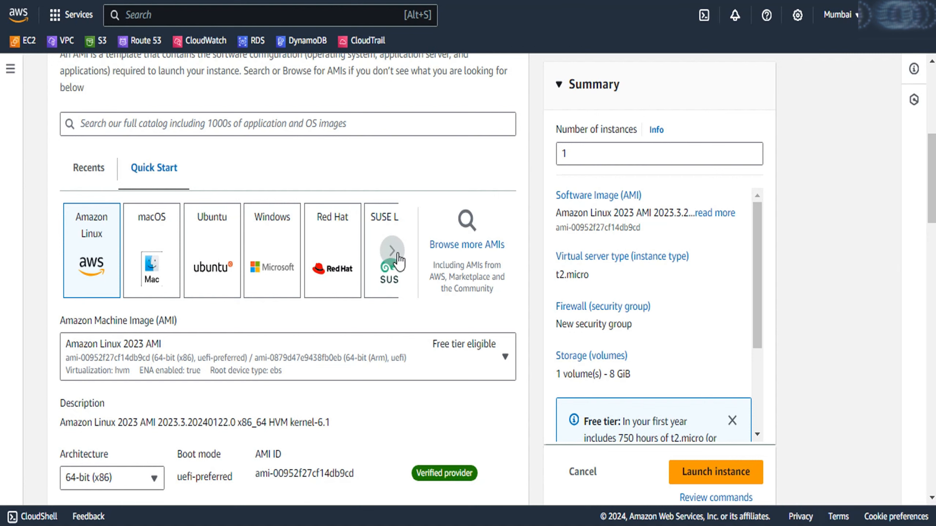
pyautogui.click(385, 258)
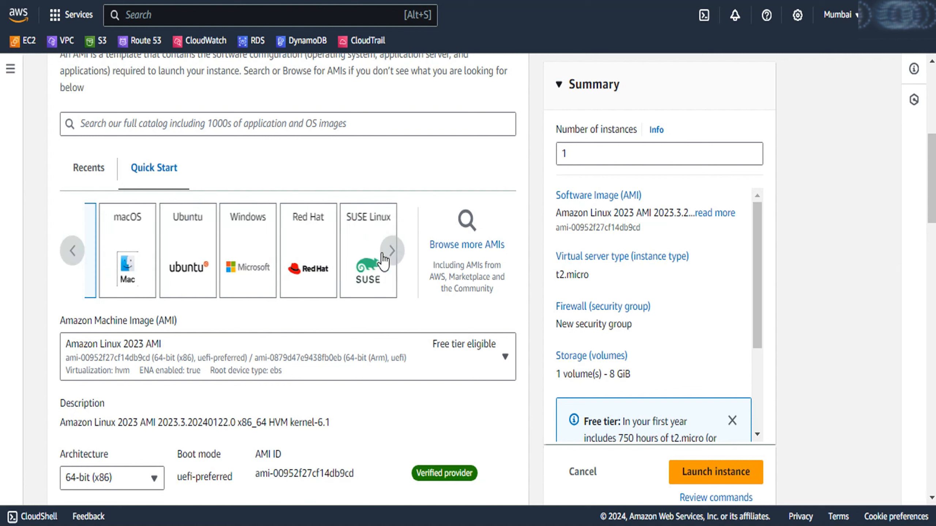
pyautogui.click(354, 251)
pyautogui.click(412, 357)
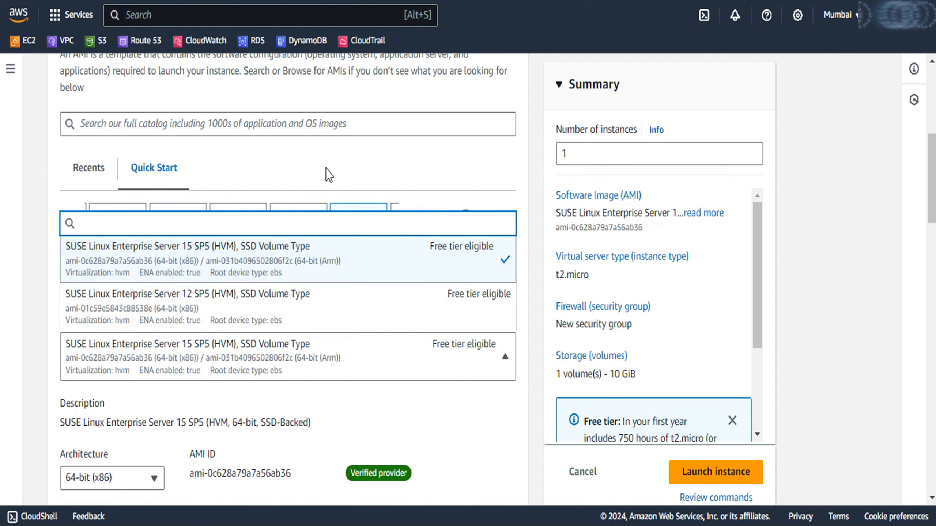
pyautogui.click(316, 176)
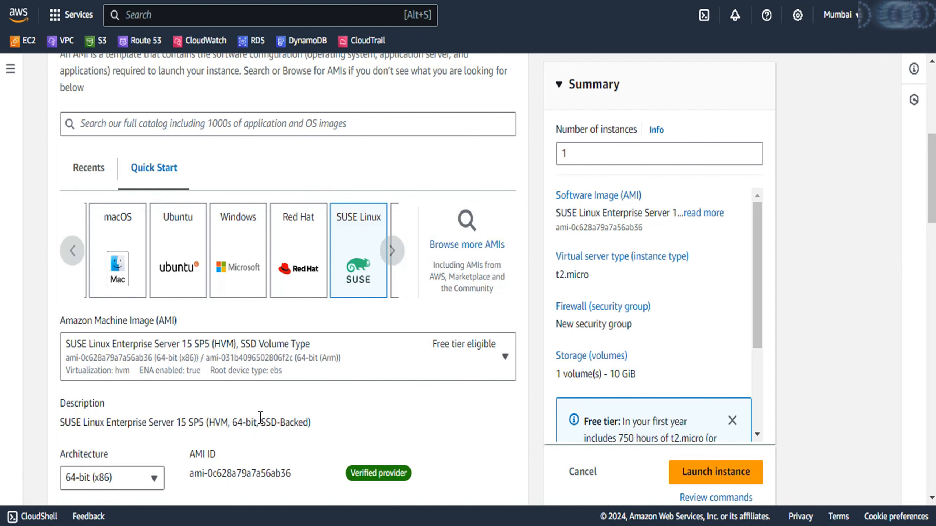
pyautogui.scroll(-5, 272, 384)
pyautogui.scroll(-2, 251, 380)
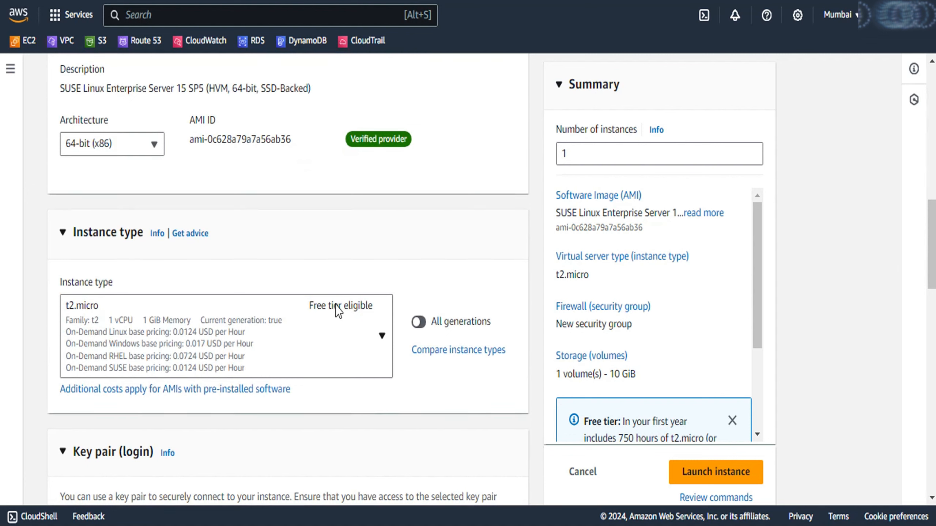
pyautogui.click(381, 342)
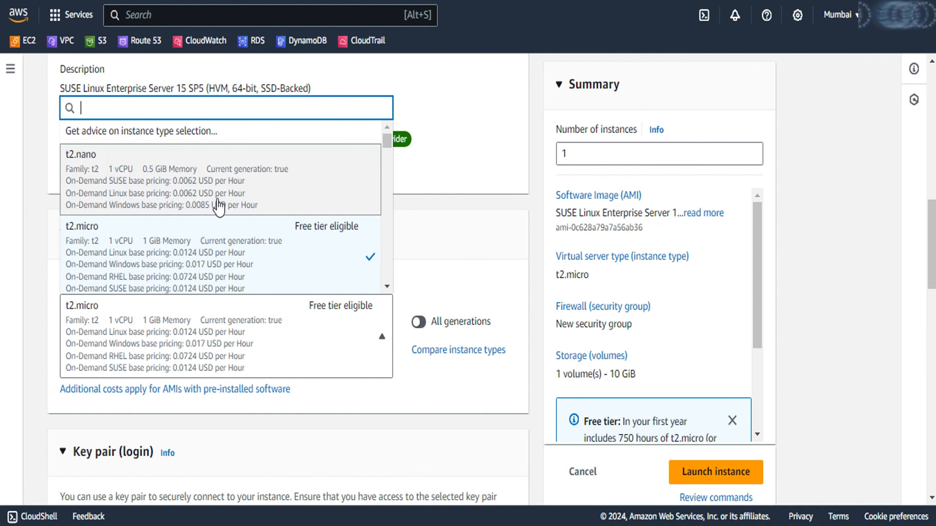
pyautogui.click(383, 339)
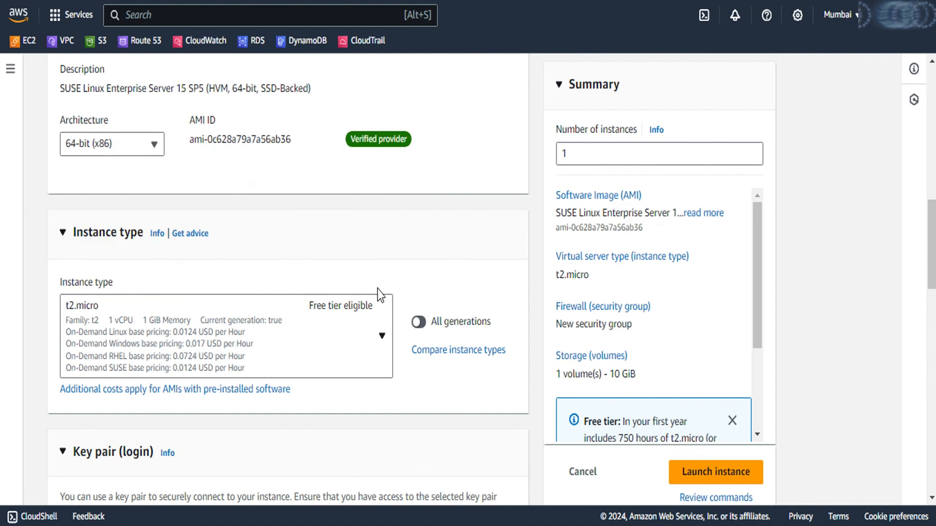
# - Create a new RSA key pair named susetest in .pem format for logging in to the instance
pyautogui.scroll(-5, 377, 290)
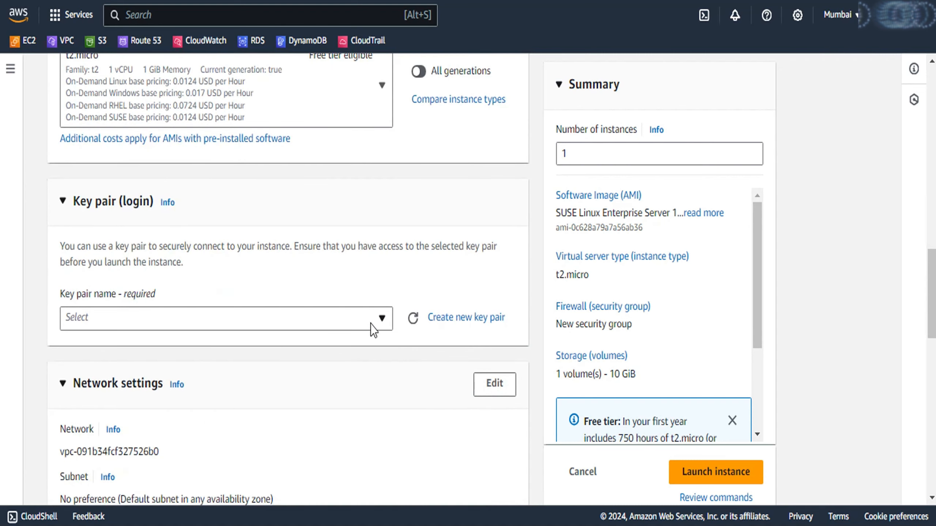
pyautogui.click(444, 322)
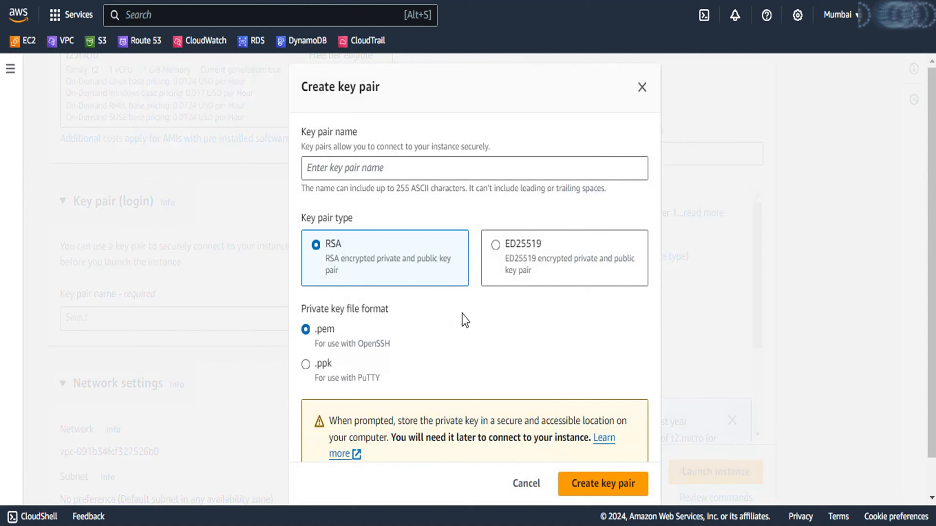
pyautogui.scroll(-1, 469, 311)
pyautogui.scroll(-1, 471, 318)
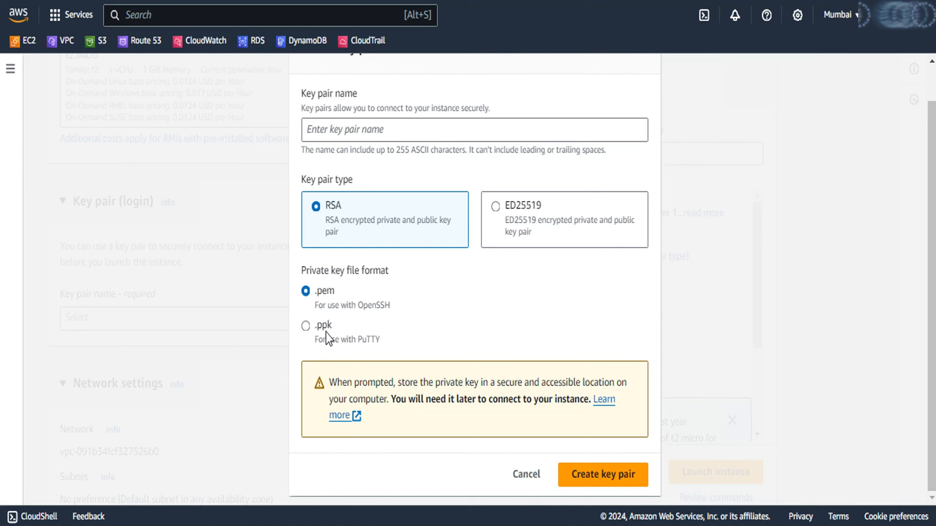
pyautogui.click(369, 136)
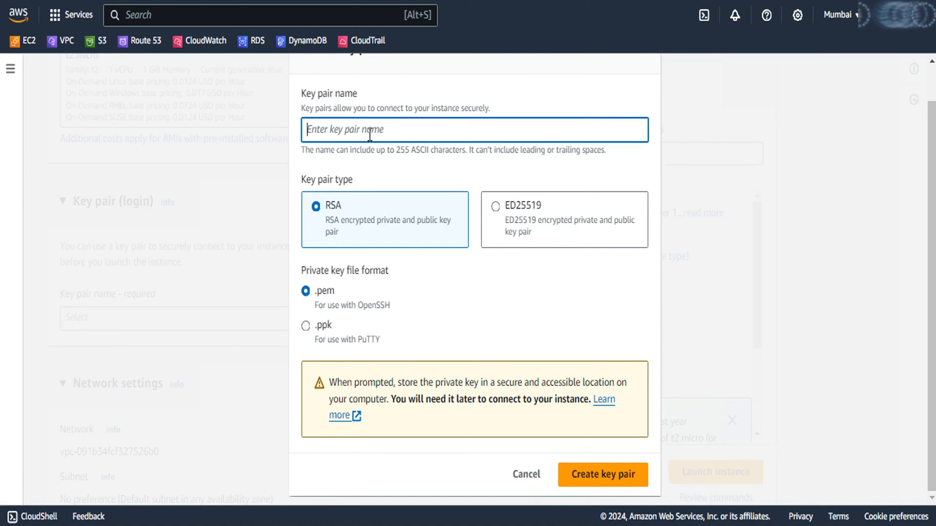
pyautogui.write('sus')
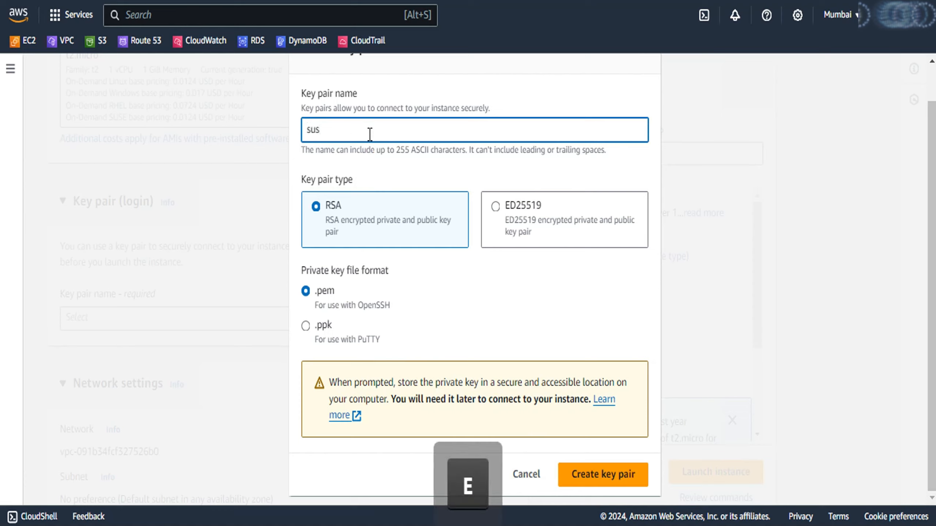
pyautogui.write('etest')
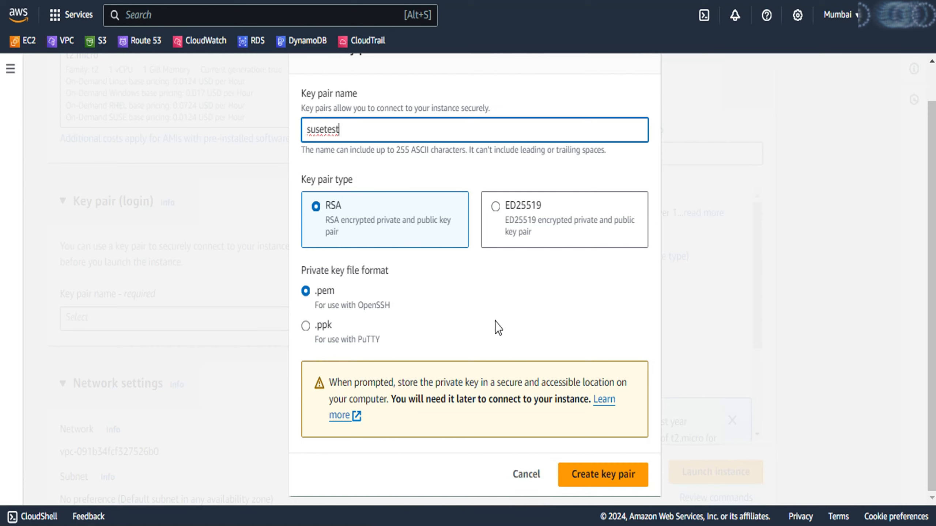
pyautogui.click(600, 475)
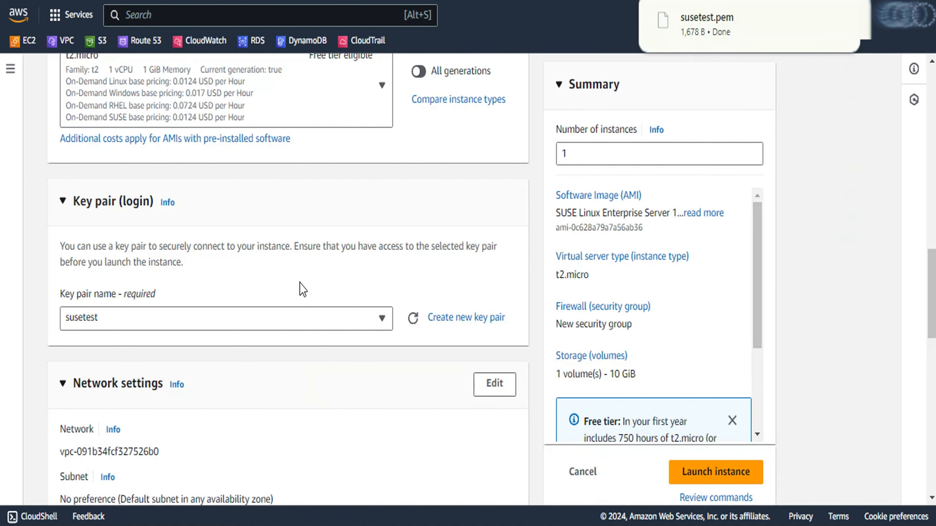
# - Open the network settings for editing and review the available VPCs, subnets and security group options
pyautogui.scroll(-5, 306, 284)
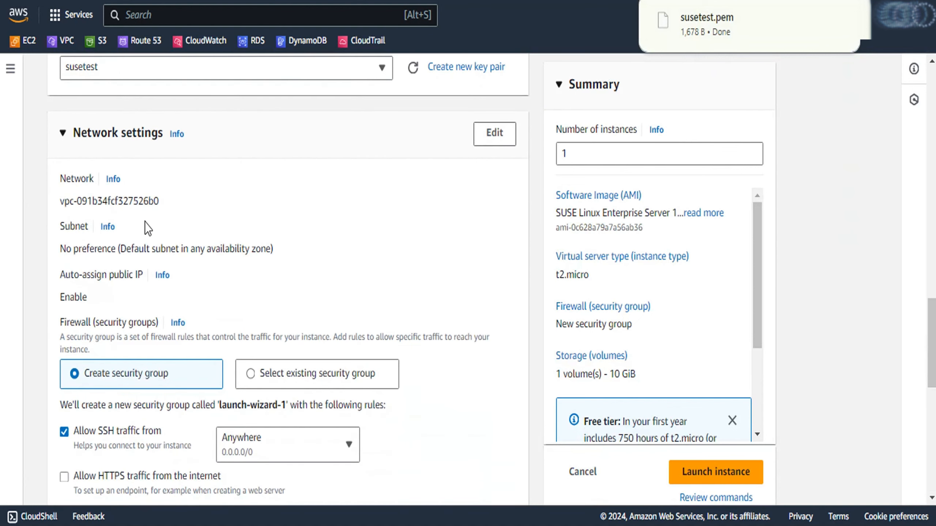
pyautogui.moveTo(59, 202); pyautogui.dragTo(162, 207)
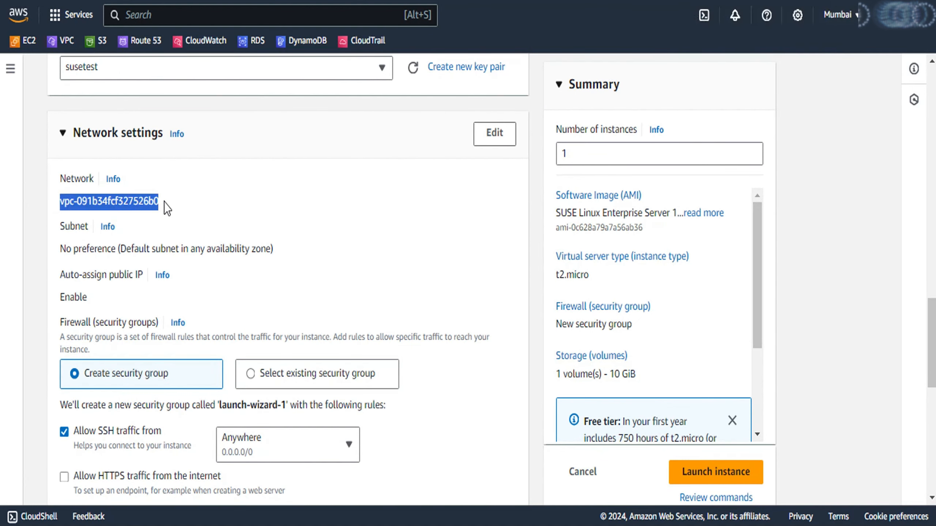
pyautogui.scroll(-4, 259, 278)
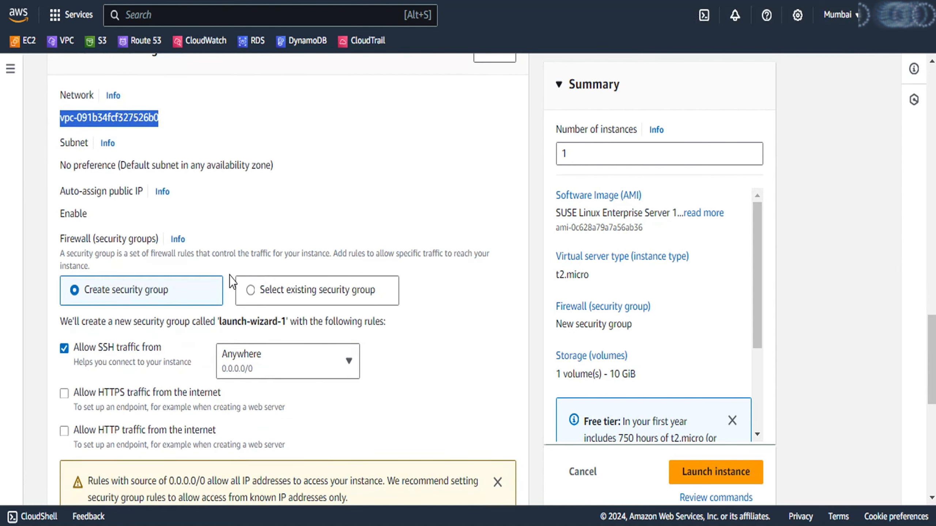
pyautogui.scroll(4, 258, 269)
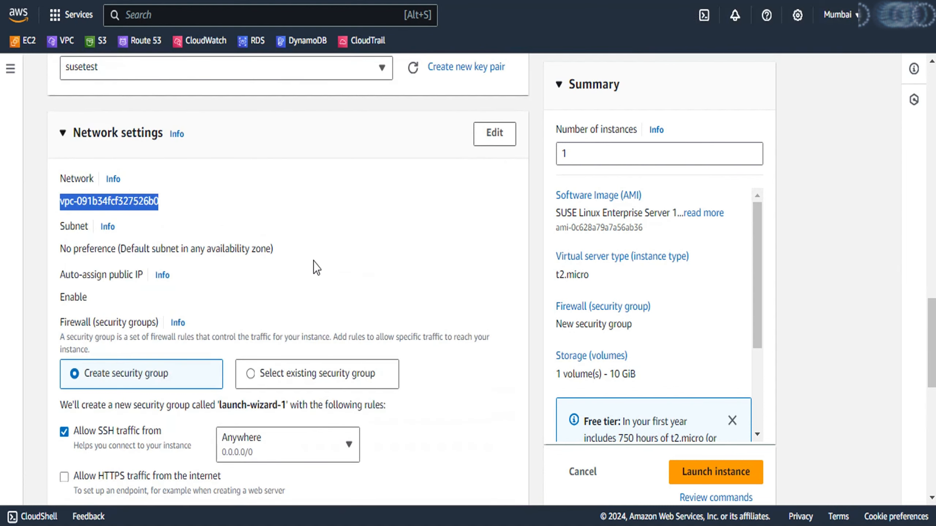
pyautogui.click(494, 132)
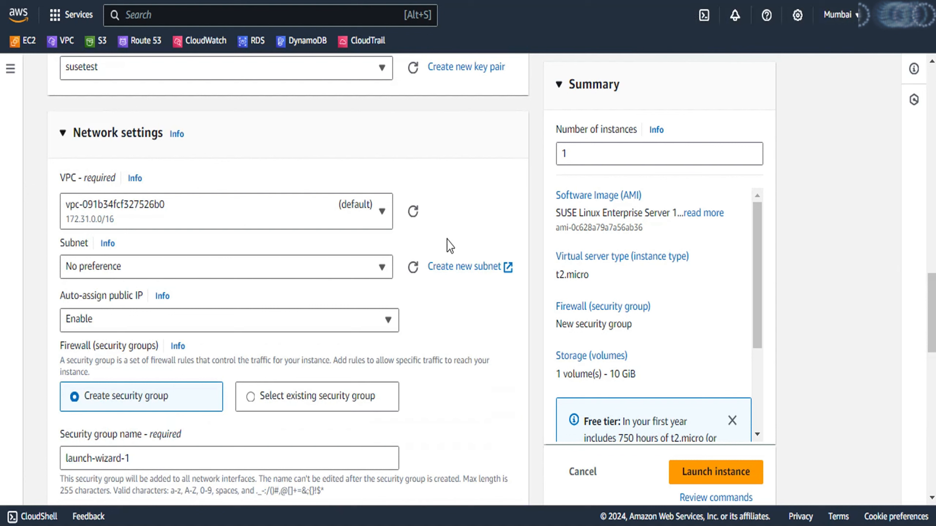
pyautogui.click(374, 211)
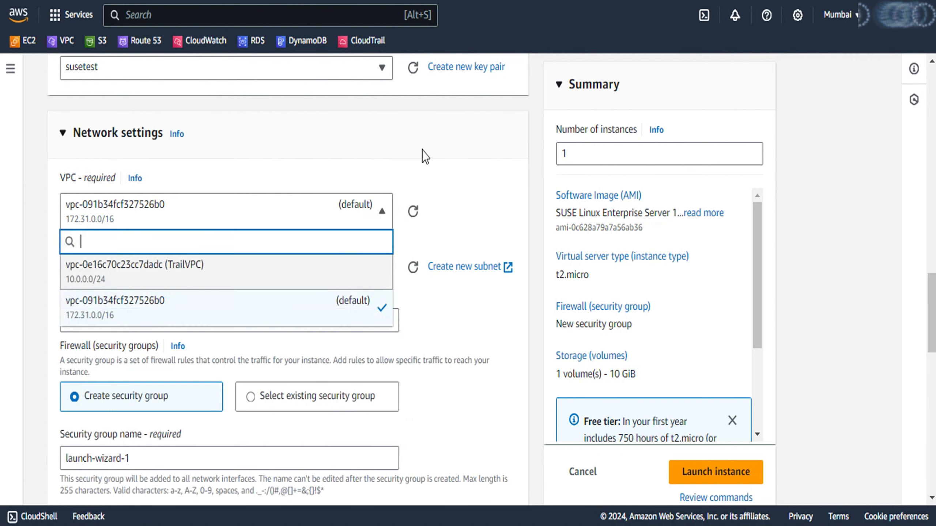
pyautogui.click(448, 168)
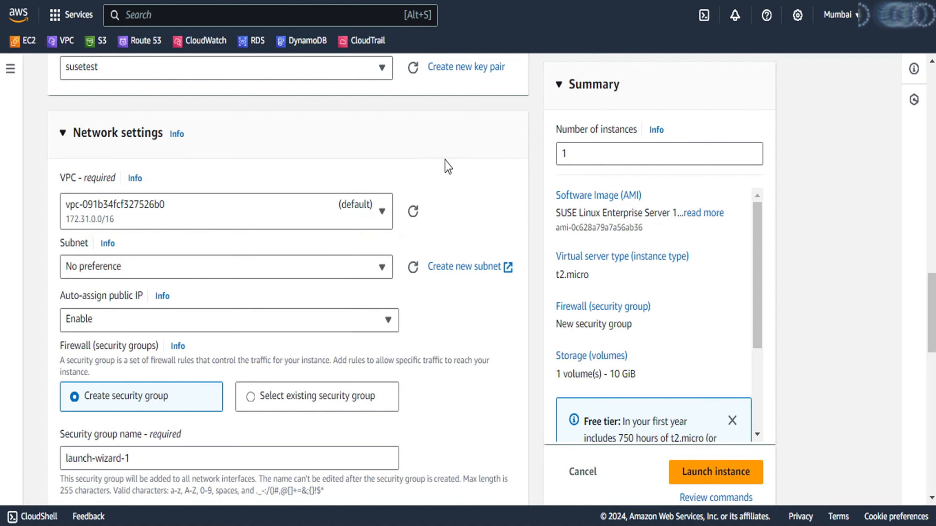
pyautogui.scroll(-2, 283, 316)
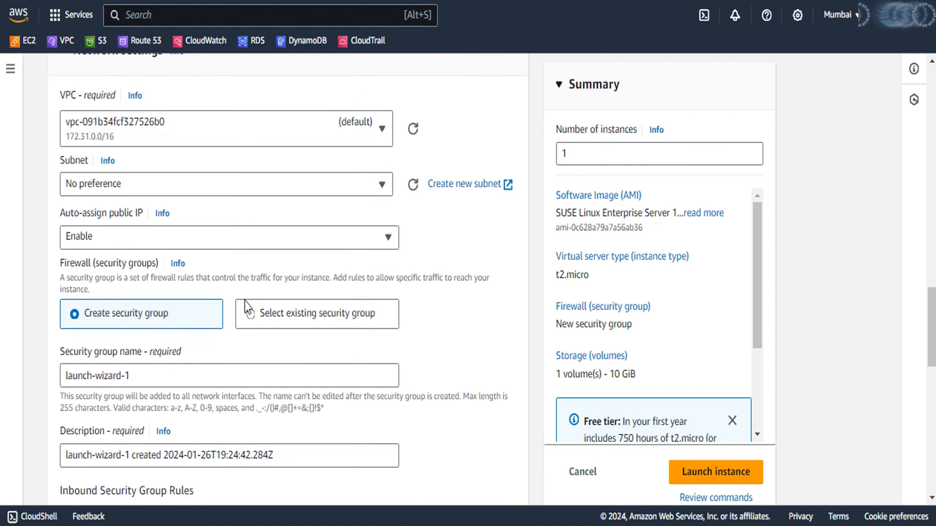
pyautogui.click(301, 195)
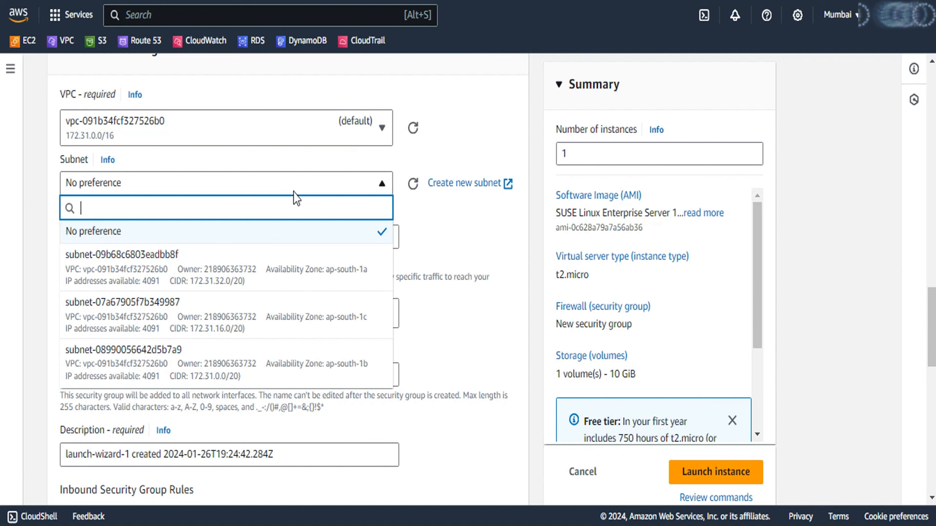
pyautogui.click(483, 92)
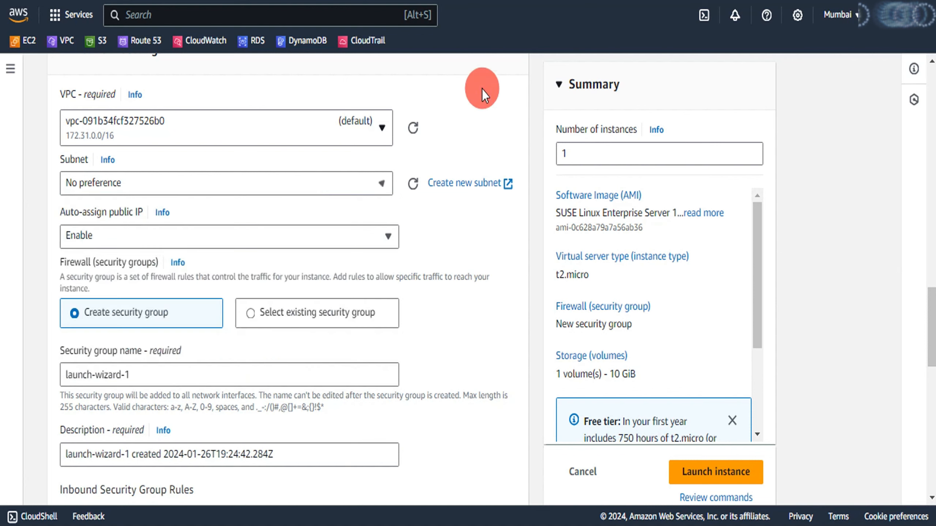
pyautogui.scroll(-4, 324, 229)
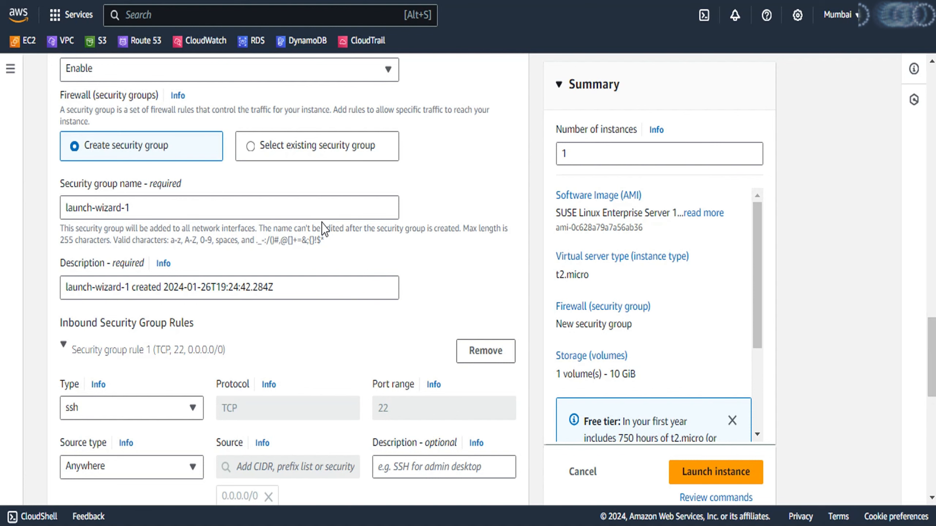
# - Review the inbound security group rule and the root volume's size and type in the storage configuration
pyautogui.scroll(-2, 266, 307)
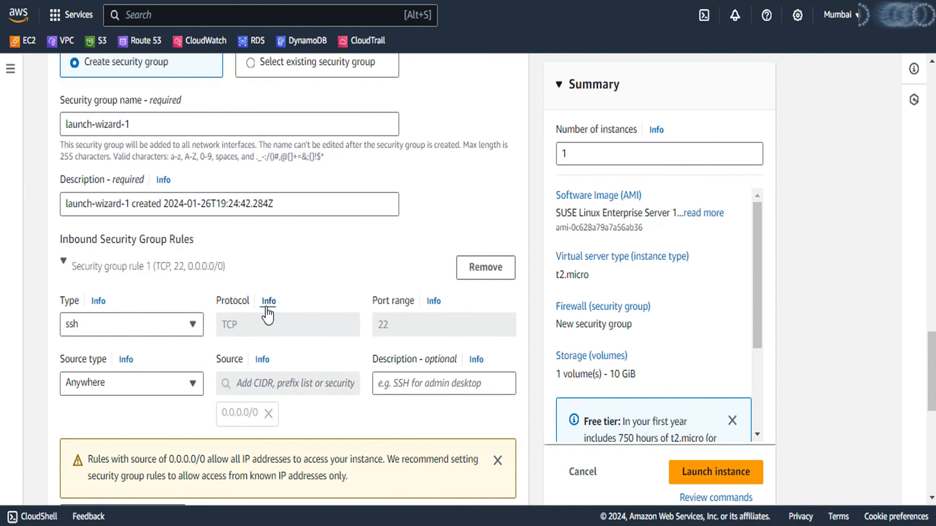
pyautogui.scroll(2, 268, 313)
pyautogui.scroll(-2, 270, 307)
pyautogui.scroll(-5, 286, 326)
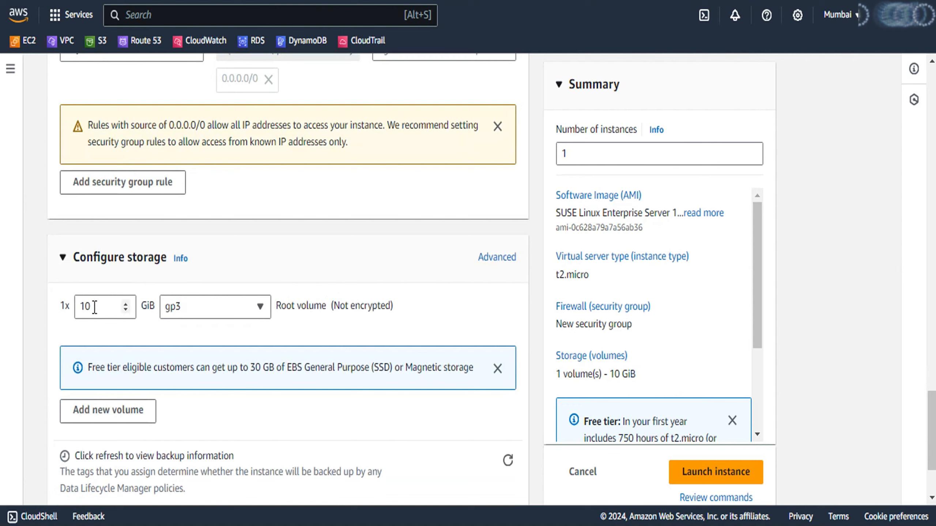
pyautogui.moveTo(94, 306); pyautogui.dragTo(80, 307)
pyautogui.click(334, 260)
pyautogui.scroll(-3, 354, 269)
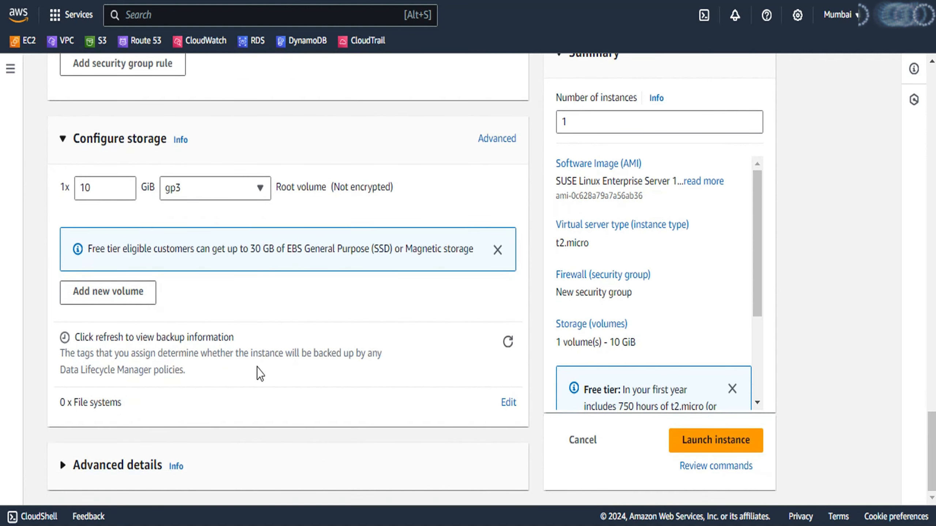
# - In the instance's advanced details, enable termination protection and keep the shutdown behavior set to Stop
pyautogui.click(94, 465)
pyautogui.scroll(-3, 232, 385)
pyautogui.scroll(-5, 268, 359)
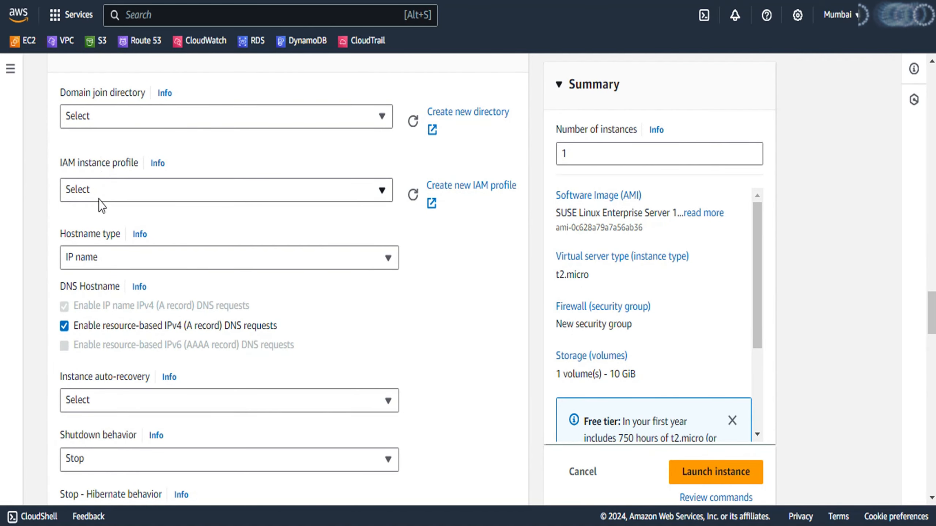
pyautogui.scroll(-3, 272, 393)
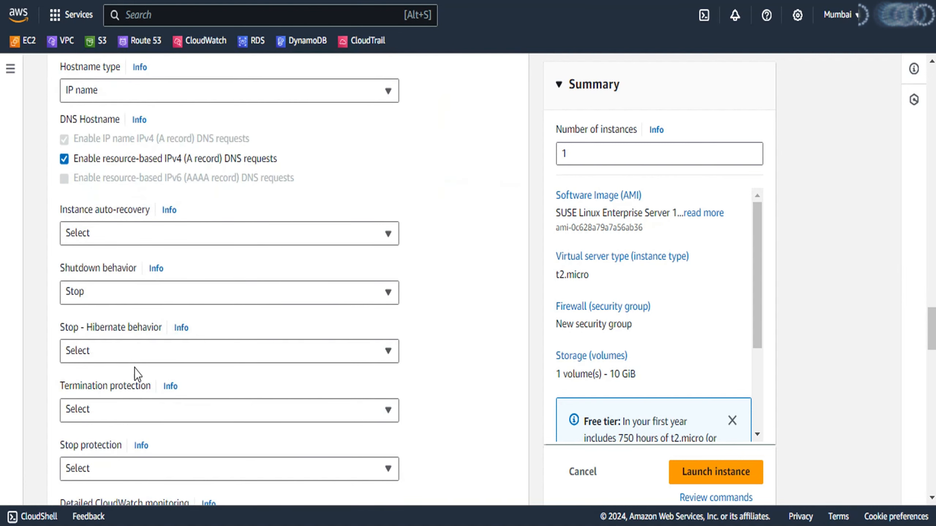
pyautogui.scroll(-2, 143, 338)
pyautogui.click(143, 336)
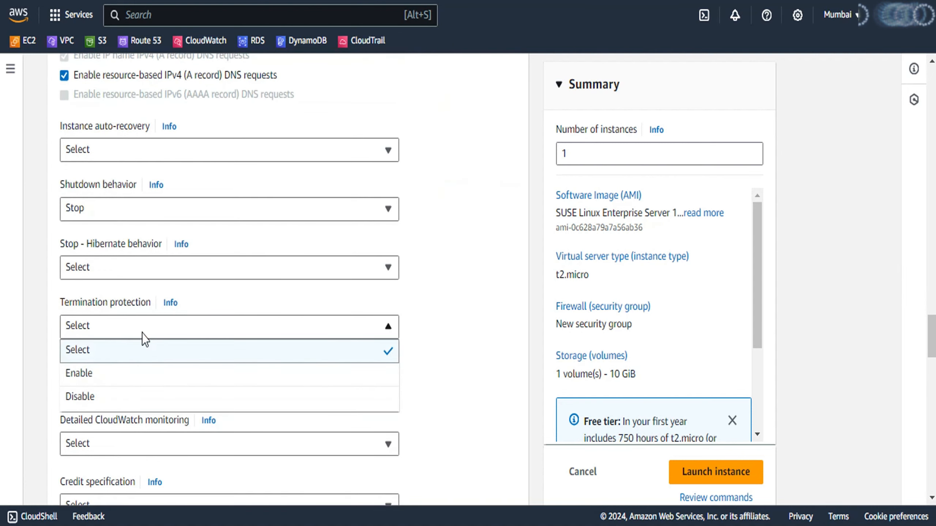
pyautogui.click(125, 374)
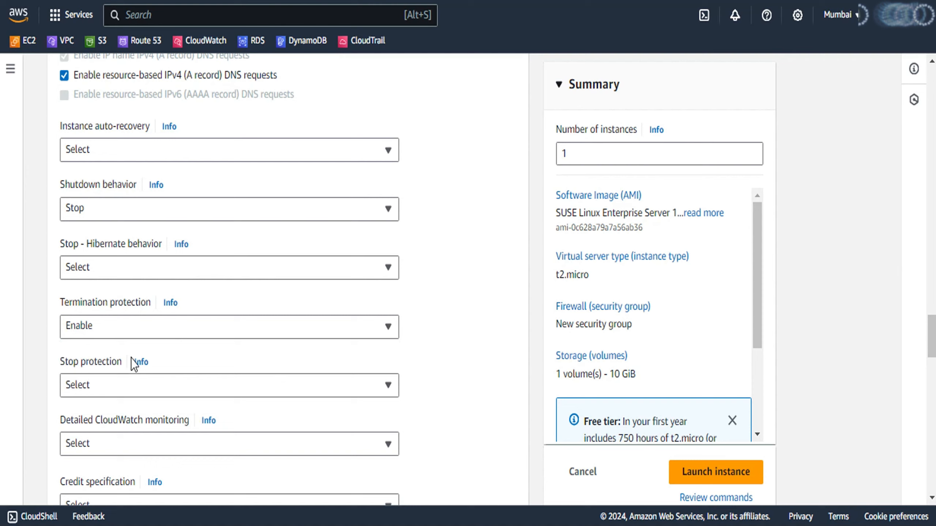
pyautogui.click(105, 212)
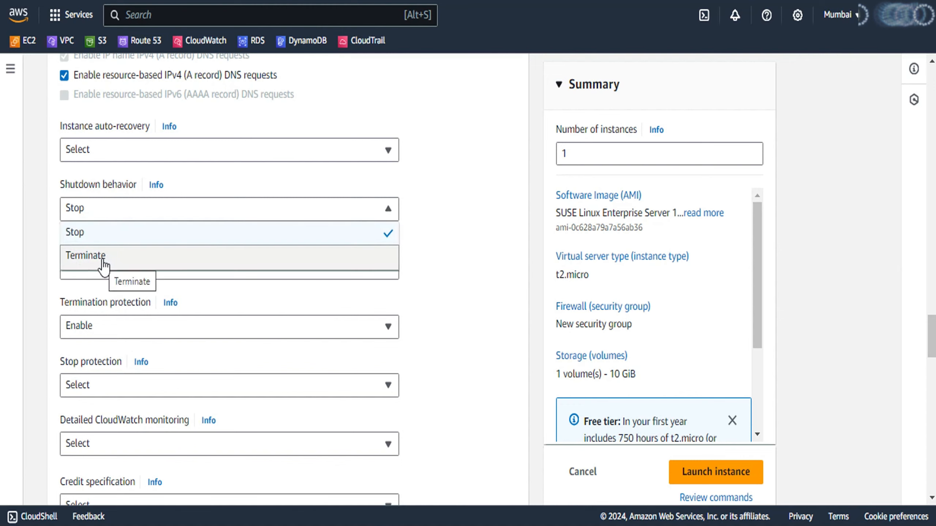
pyautogui.click(116, 233)
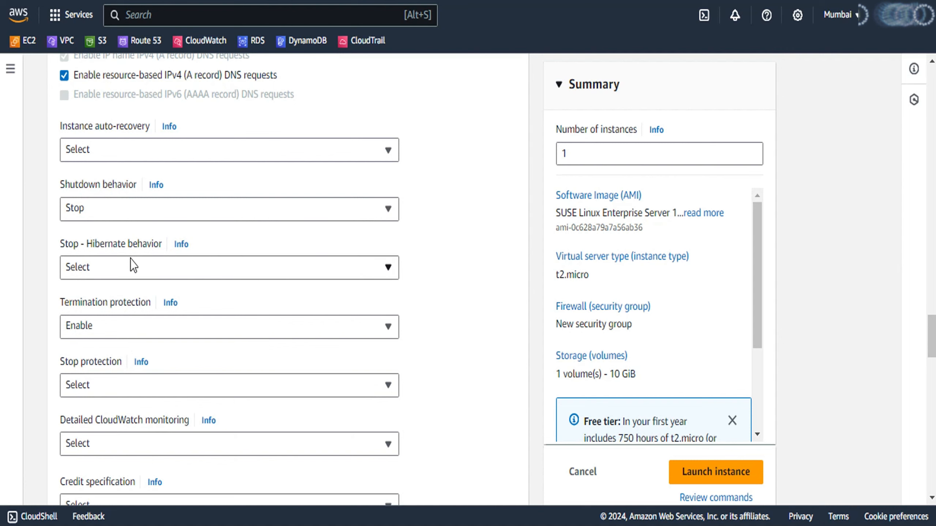
# - Review the remaining advanced details, plus the number of instances, instance type and storage in the launch summary
pyautogui.scroll(-5, 199, 293)
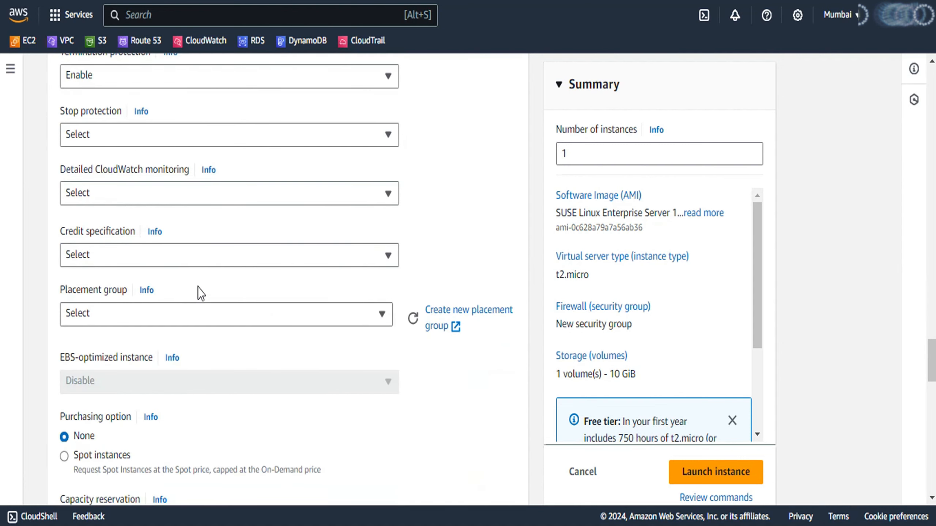
pyautogui.scroll(-15, 261, 314)
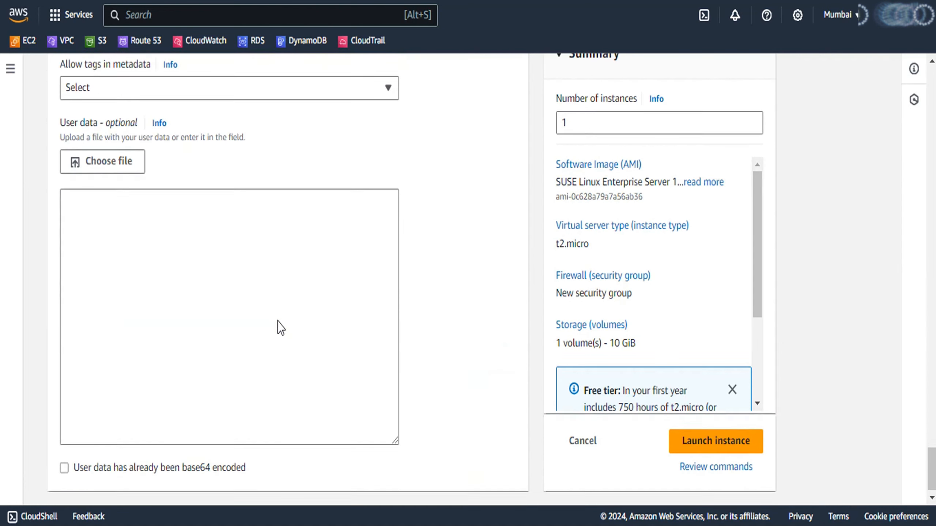
pyautogui.scroll(15, 475, 366)
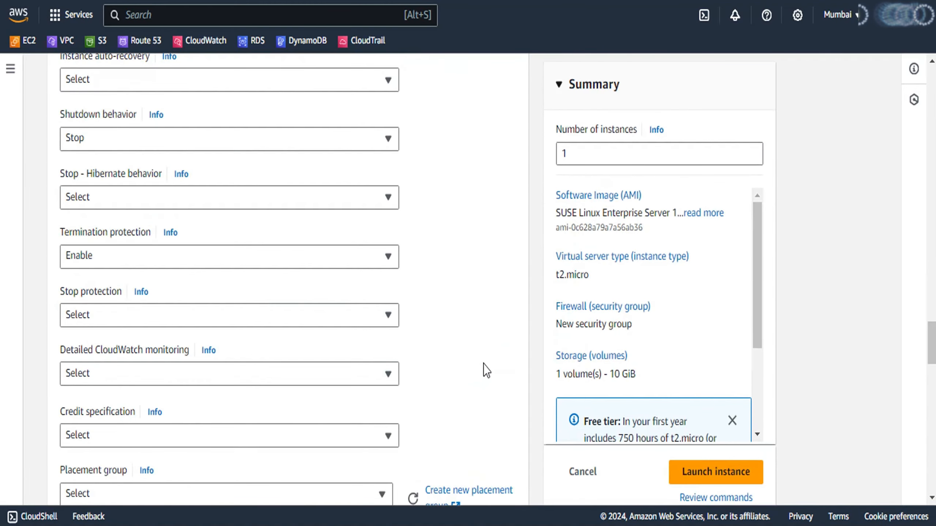
pyautogui.scroll(11, 483, 365)
pyautogui.doubleClick(558, 155)
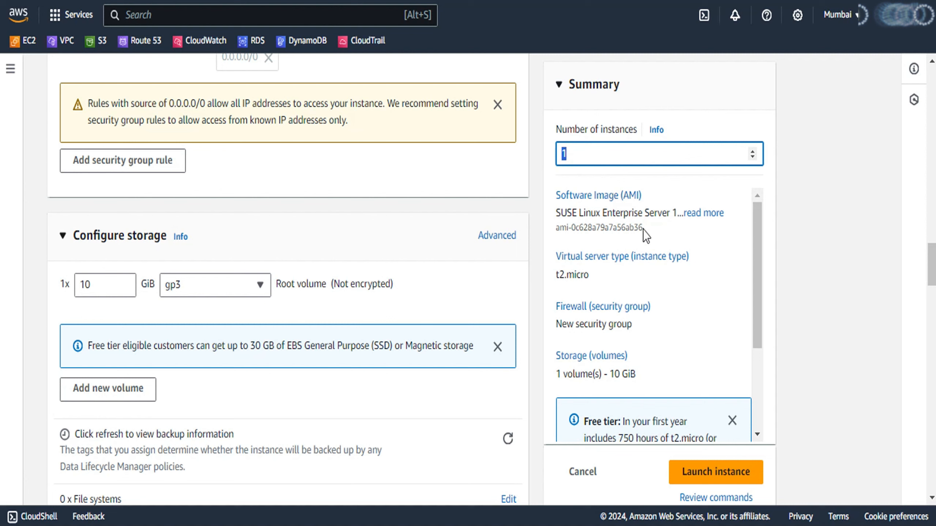
pyautogui.scroll(-3, 591, 226)
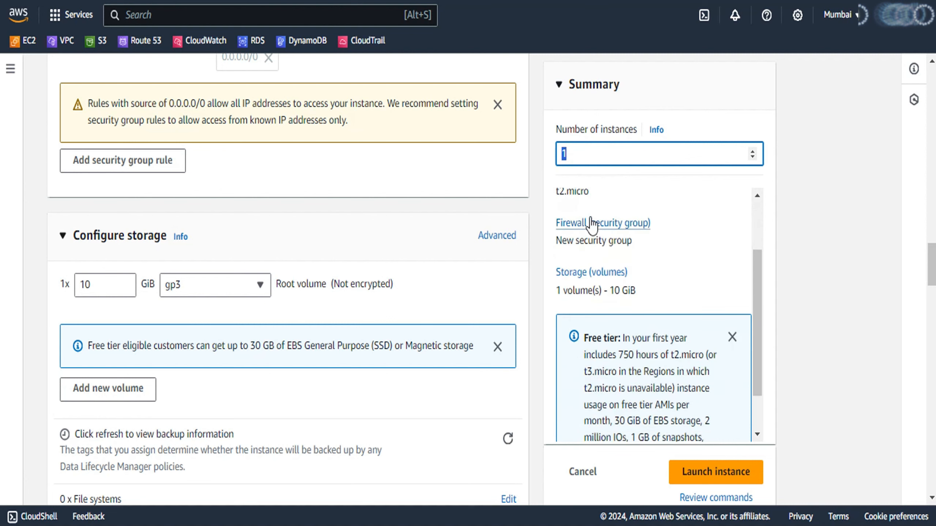
pyautogui.scroll(3, 591, 224)
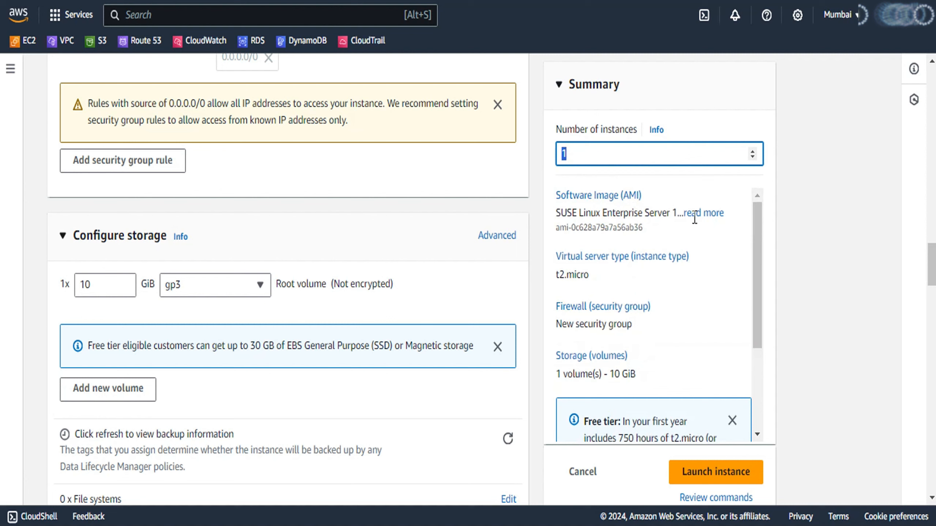
pyautogui.moveTo(590, 277); pyautogui.dragTo(555, 281)
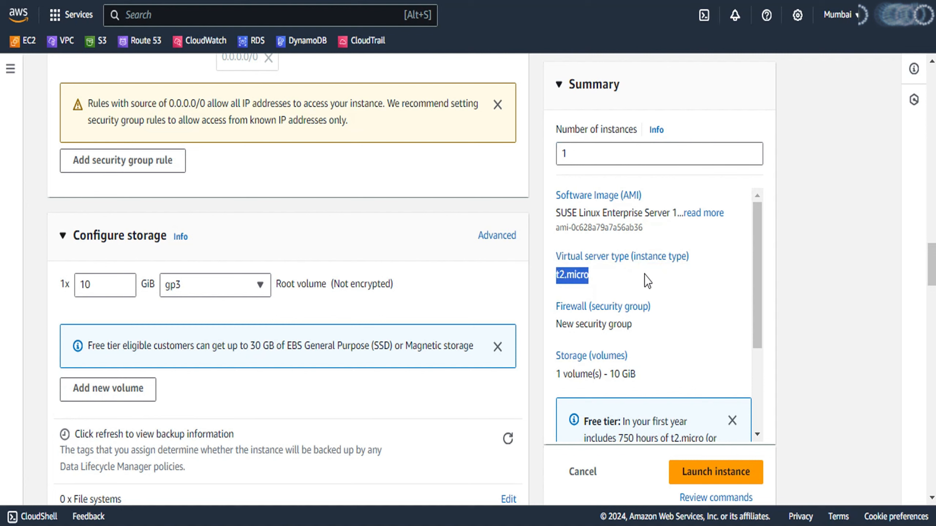
pyautogui.scroll(-2, 688, 275)
pyautogui.scroll(-2, 688, 276)
pyautogui.moveTo(641, 239); pyautogui.dragTo(555, 237)
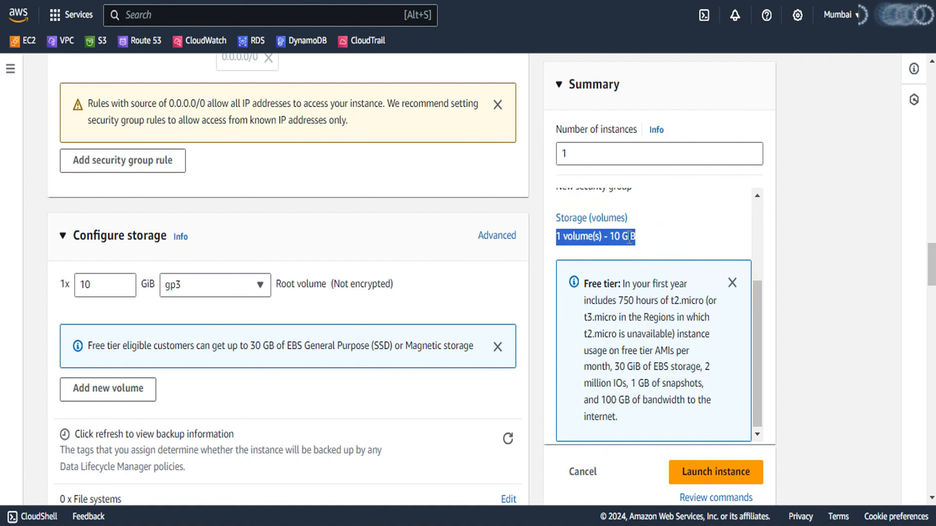
# - Dismiss the free tier notice in the summary and launch the instance
pyautogui.click(733, 283)
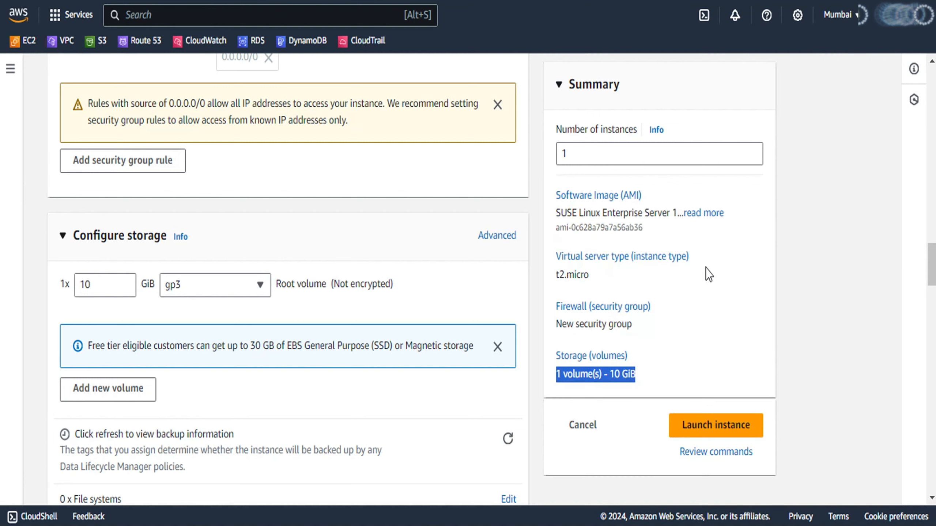
pyautogui.click(714, 428)
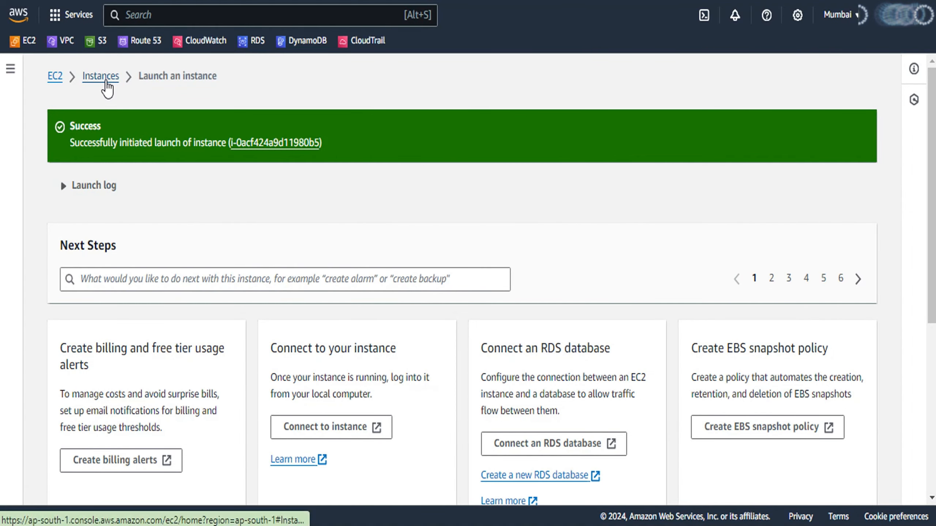
# - Open the refreshed list of EC2 instances and select SuseLinuxTest to check its instance state
pyautogui.click(106, 82)
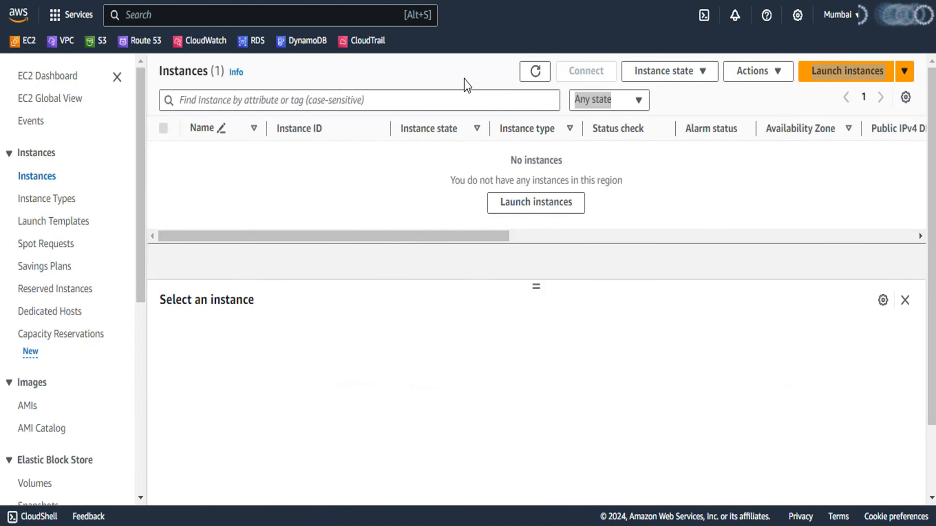
pyautogui.click(534, 74)
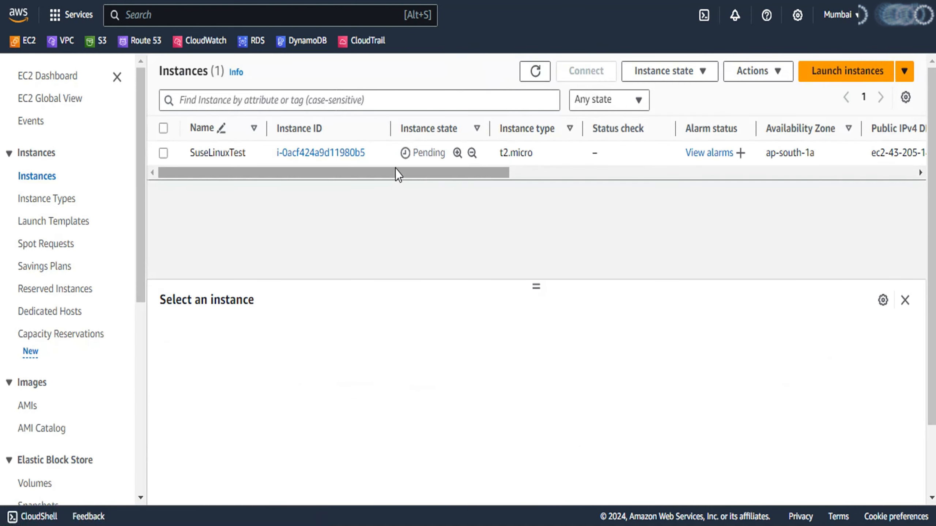
pyautogui.moveTo(391, 152); pyautogui.dragTo(443, 167)
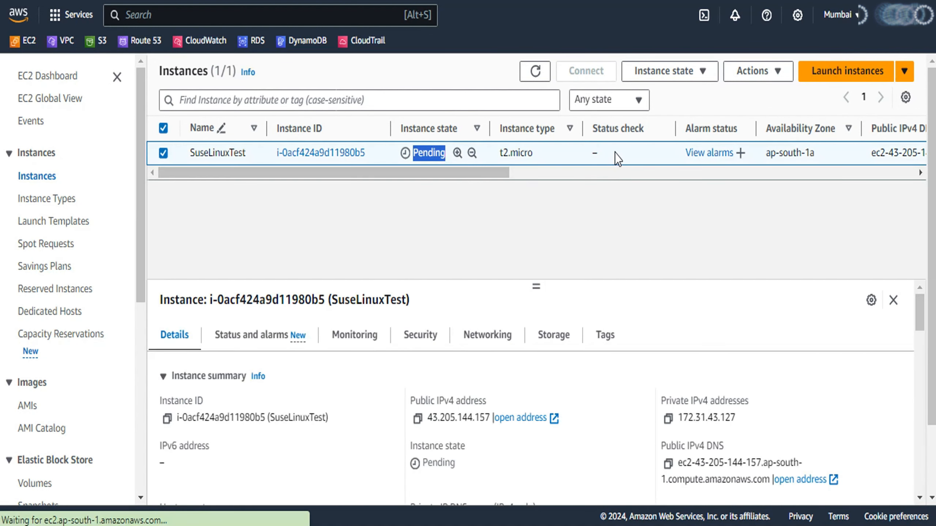
pyautogui.moveTo(475, 173); pyautogui.dragTo(430, 174)
pyautogui.click(469, 208)
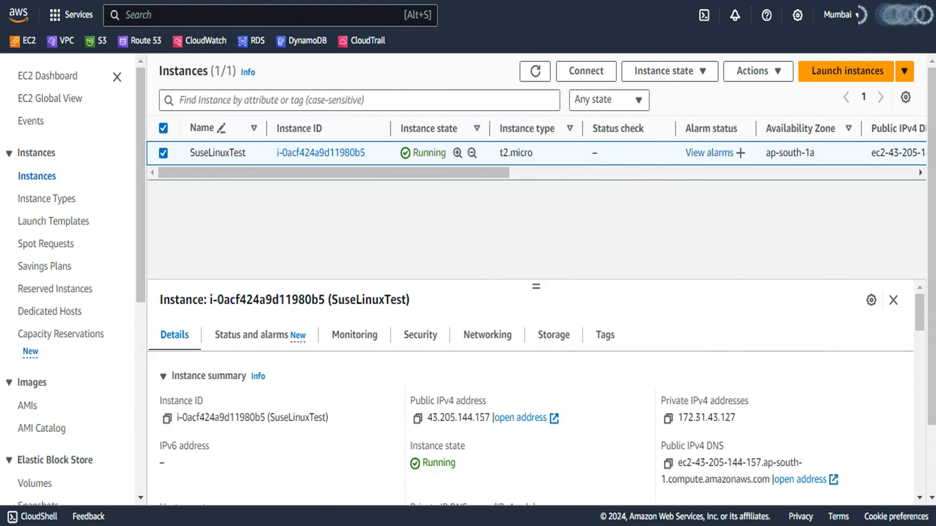
# - Switch to PuTTYgen, launching the PuTTY Key Generator on the local computer
pyautogui.press('super+s')
pyautogui.press('super')
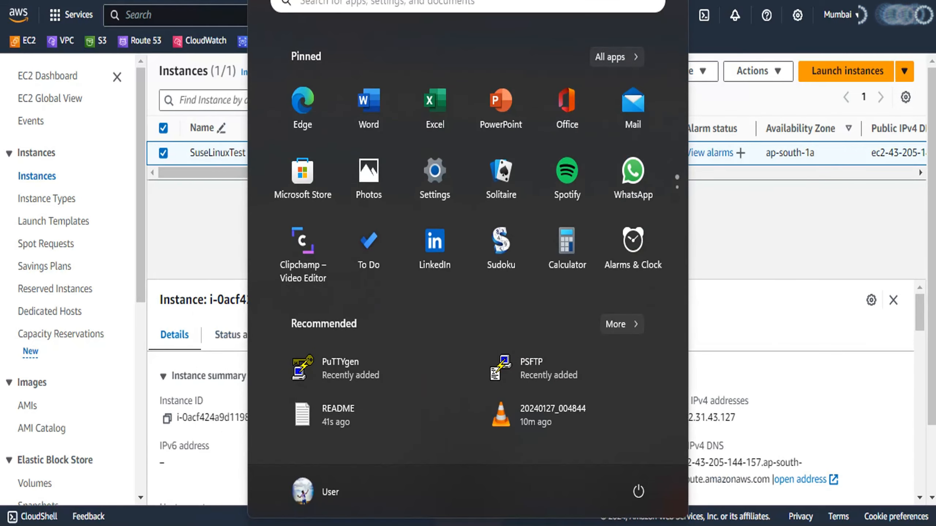
pyautogui.press('super')
pyautogui.press('super')
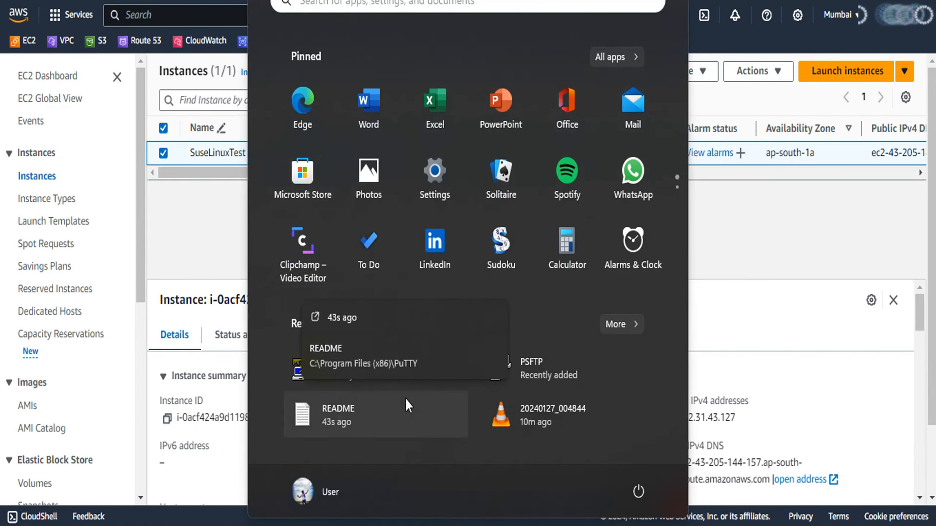
pyautogui.write('pu')
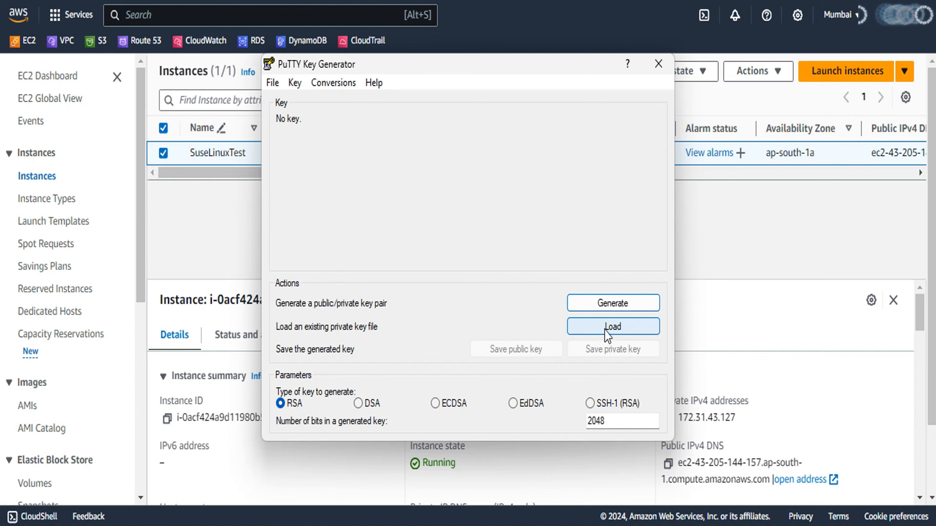
# - Load the private key file susetest.pem from the Putty Keys folder on the Desktop, with all file types shown, and acknowledge the import notice
pyautogui.click(604, 330)
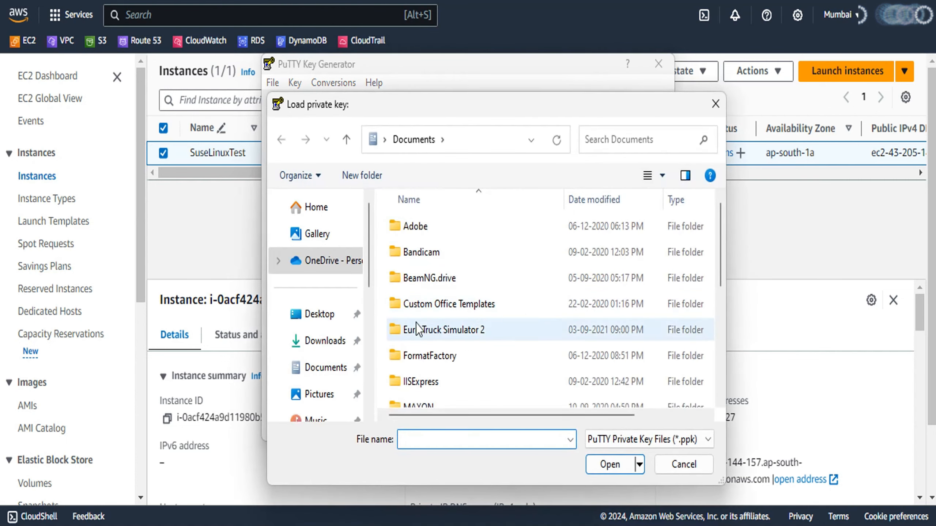
pyautogui.click(319, 314)
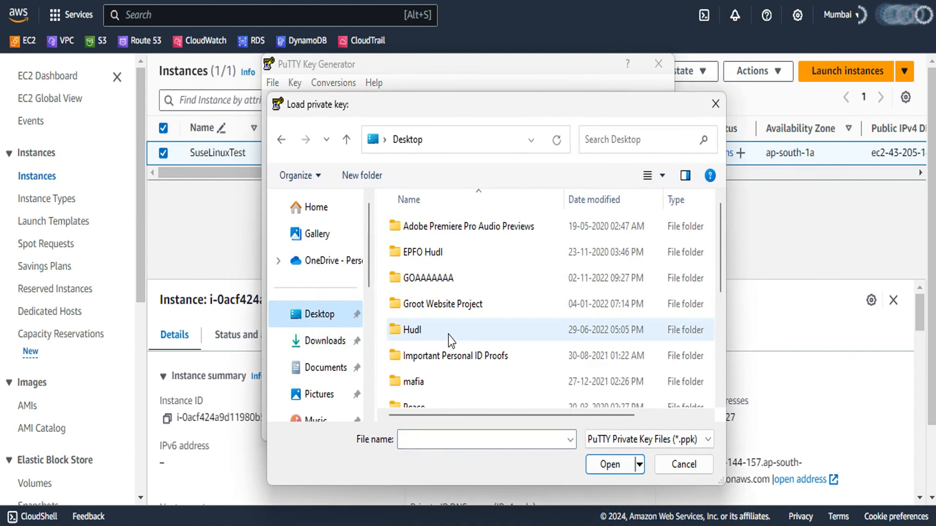
pyautogui.scroll(-2, 449, 336)
pyautogui.doubleClick(427, 316)
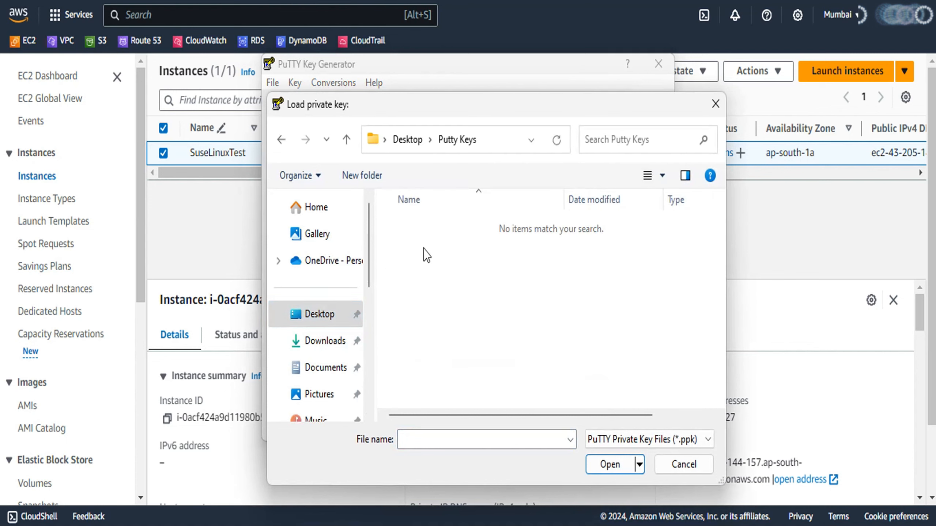
pyautogui.click(644, 441)
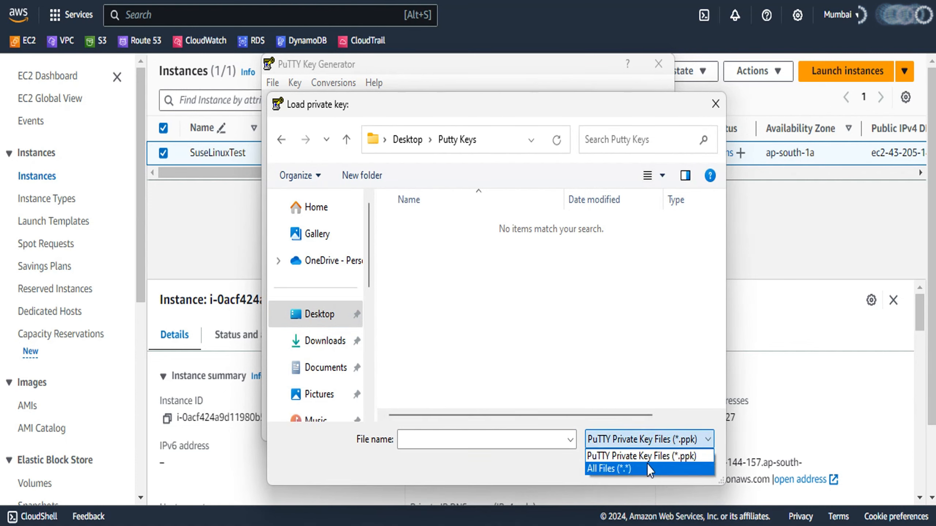
pyautogui.click(648, 467)
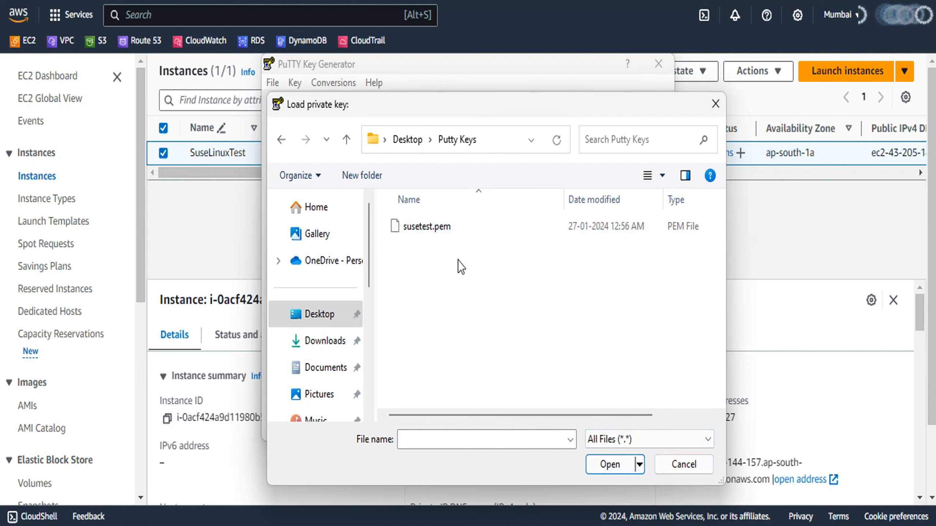
pyautogui.click(626, 438)
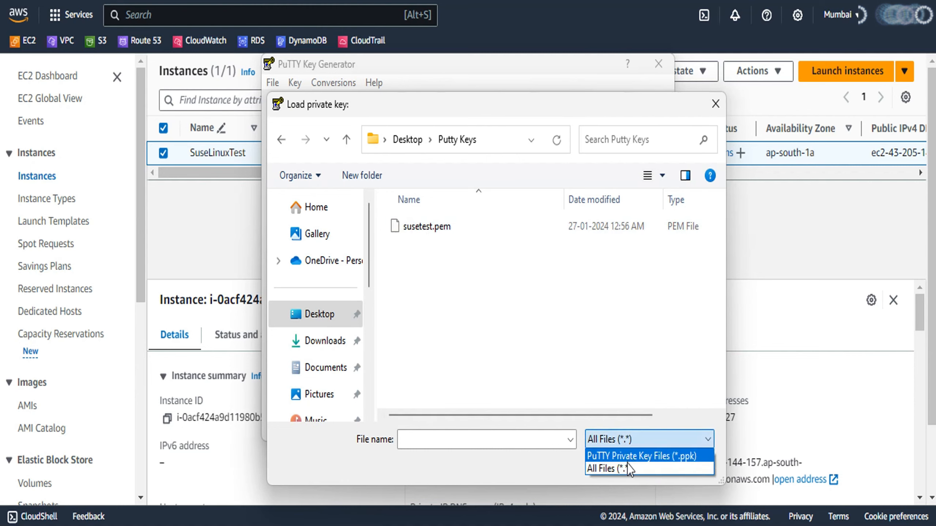
pyautogui.click(669, 469)
pyautogui.click(427, 227)
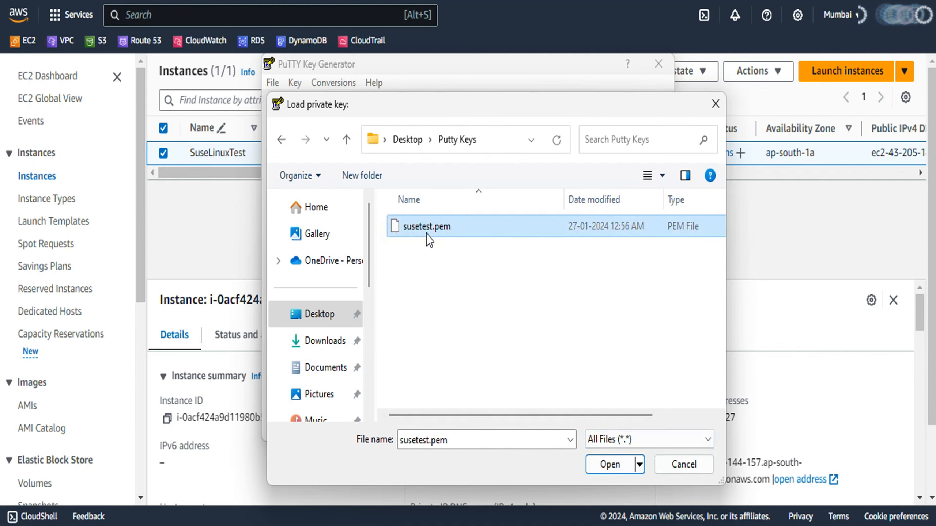
pyautogui.click(610, 465)
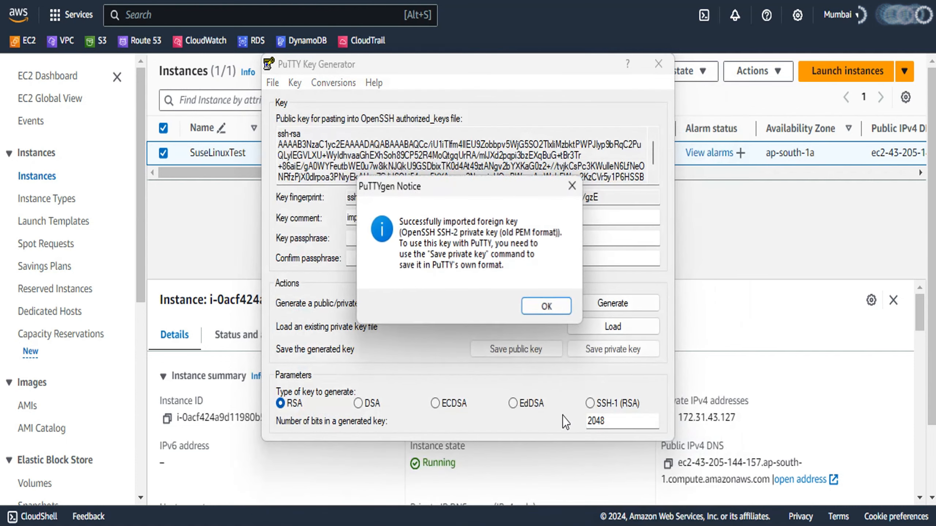
pyautogui.click(534, 311)
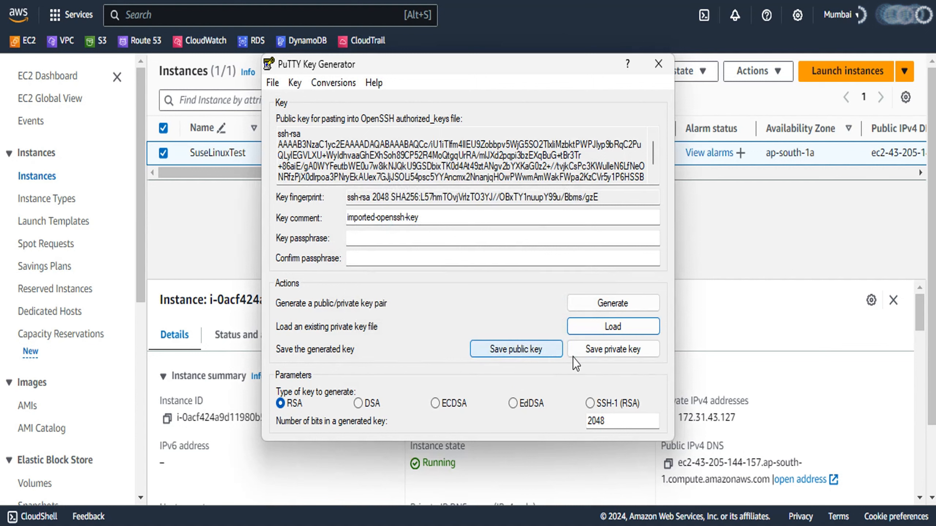
# - Start saving the private key without a passphrase, choosing the Putty Keys folder on the Desktop as the location
pyautogui.click(617, 351)
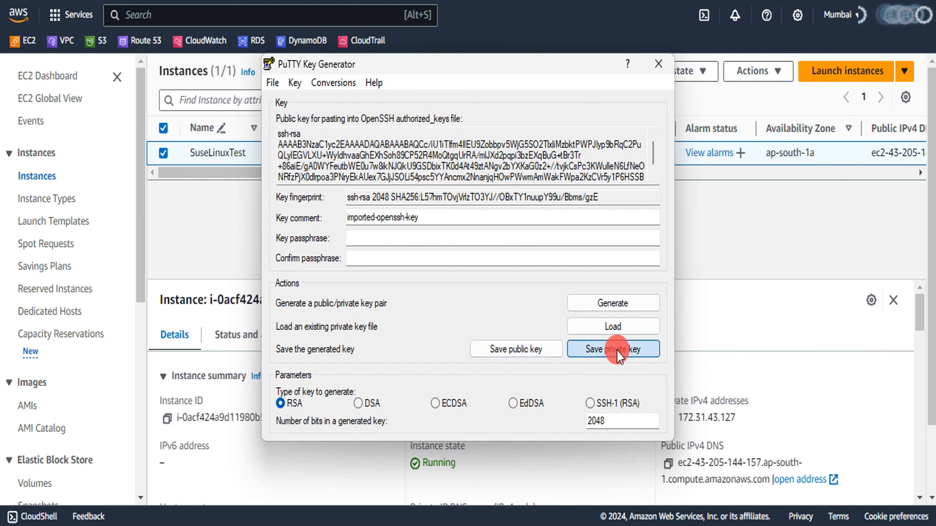
pyautogui.click(477, 292)
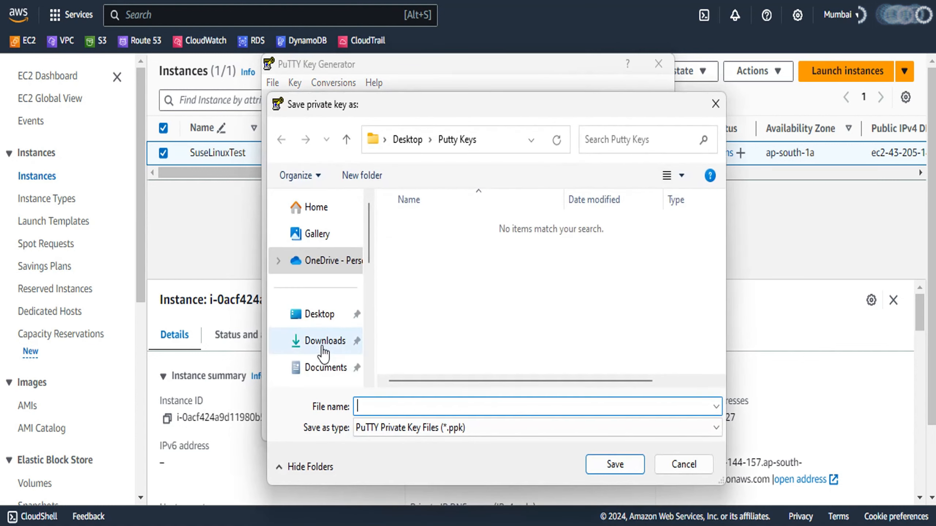
pyautogui.click(320, 315)
pyautogui.scroll(-2, 487, 334)
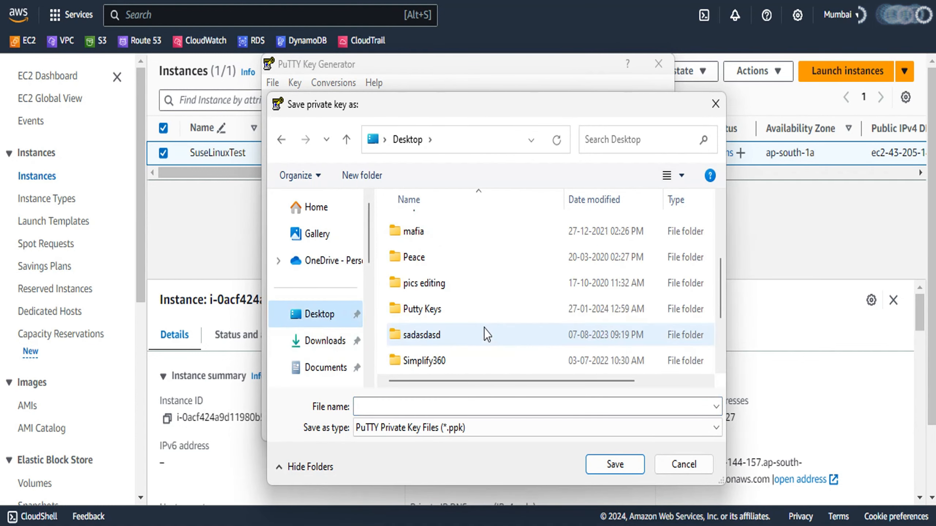
pyautogui.scroll(1, 480, 329)
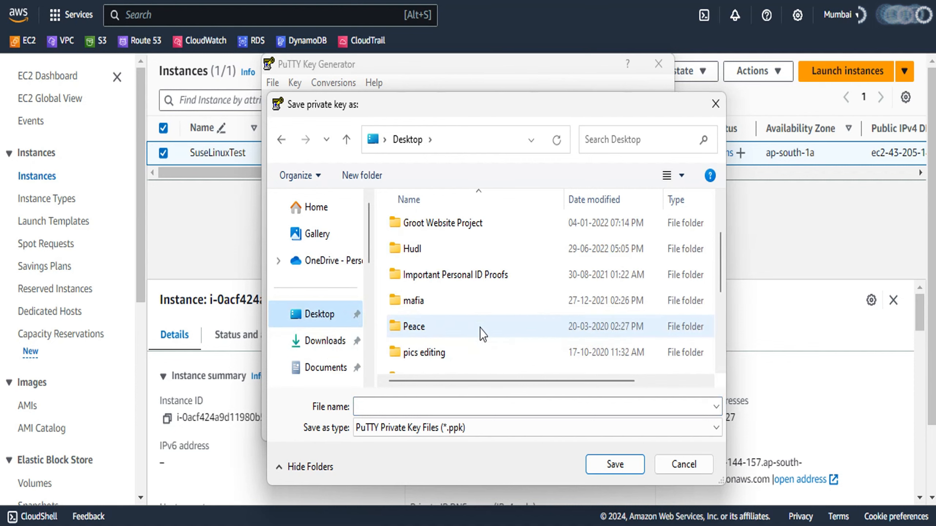
pyautogui.scroll(-1, 480, 329)
pyautogui.click(449, 309)
pyautogui.click(612, 466)
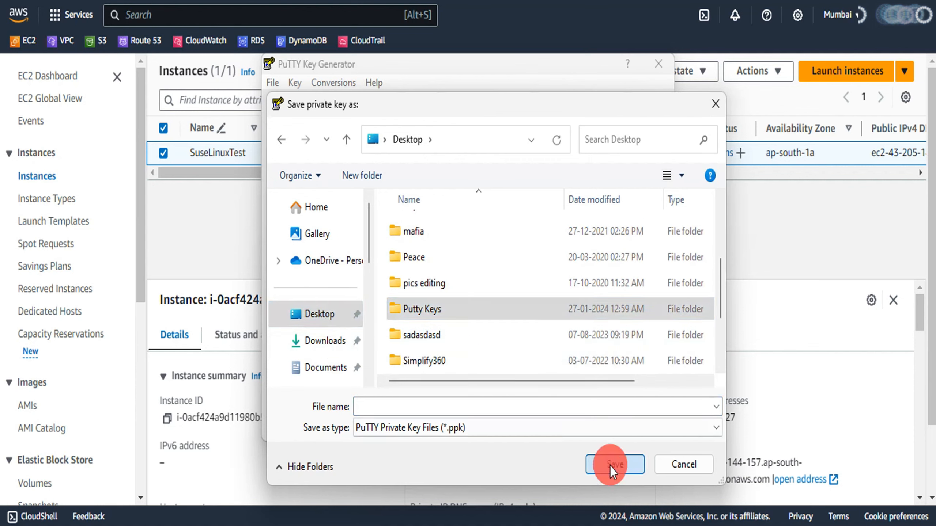
# - Save the private key as susetest in PuTTY Private Key (*.ppk) format and close PuTTYgen
pyautogui.click(398, 406)
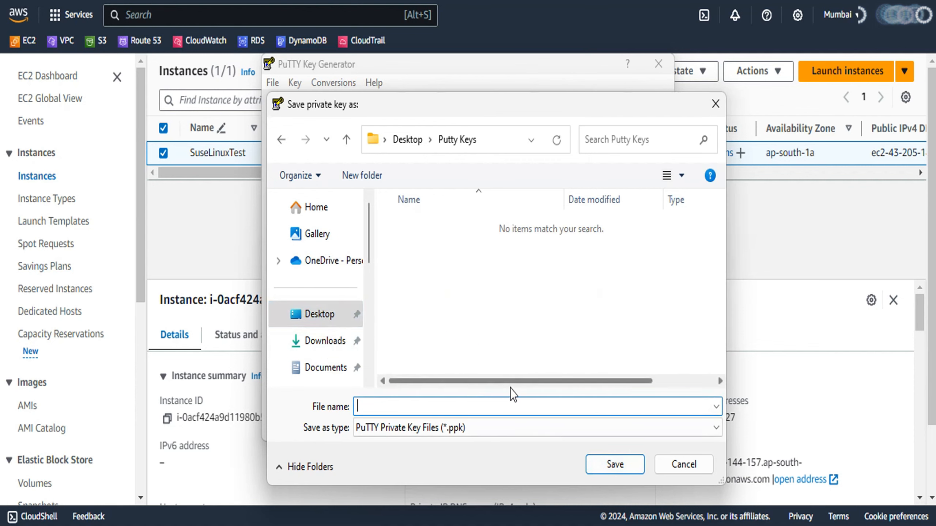
pyautogui.write('suse')
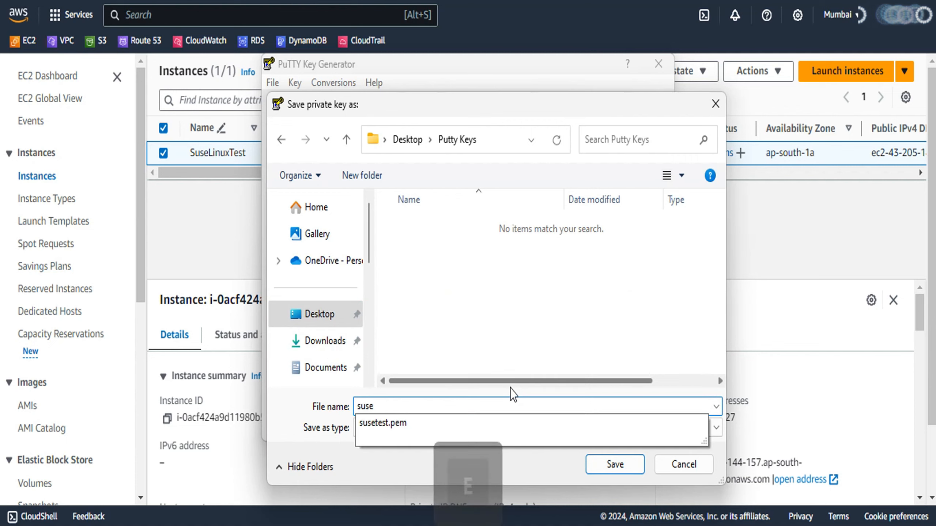
pyautogui.write('test')
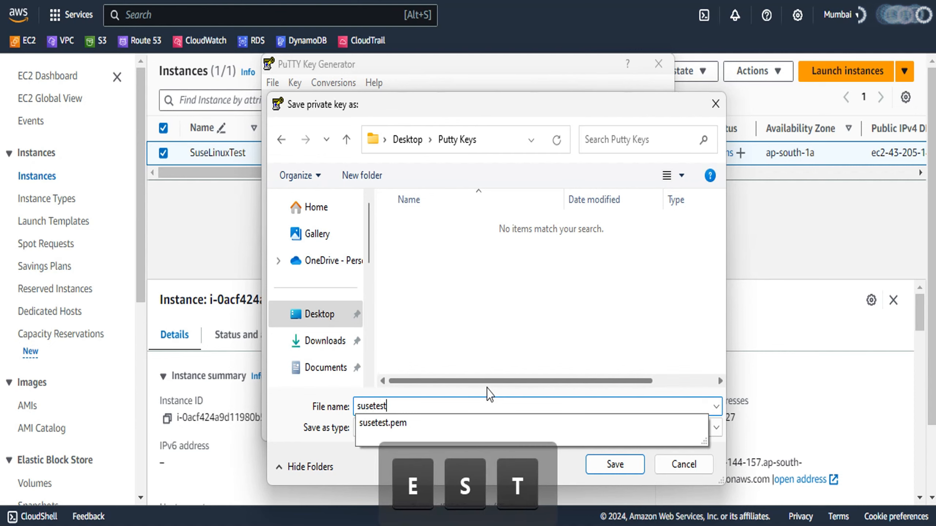
pyautogui.click(476, 341)
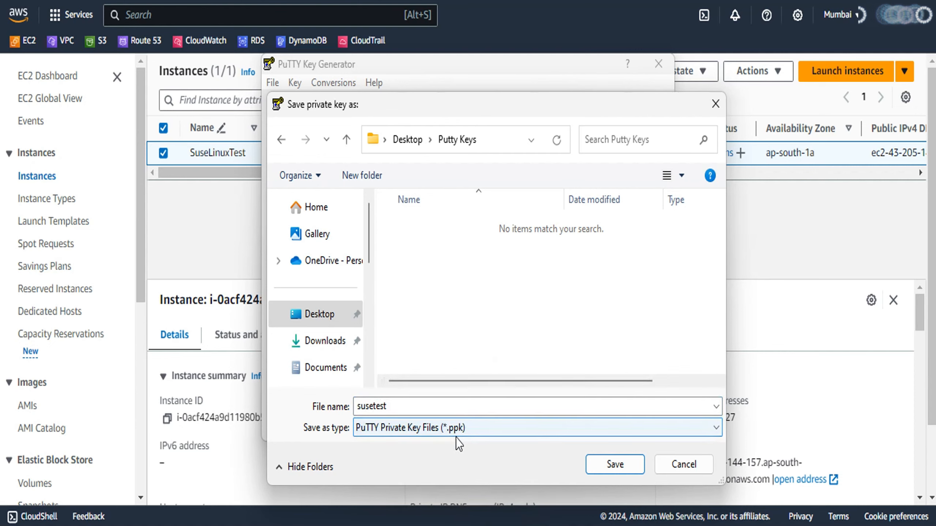
pyautogui.click(621, 471)
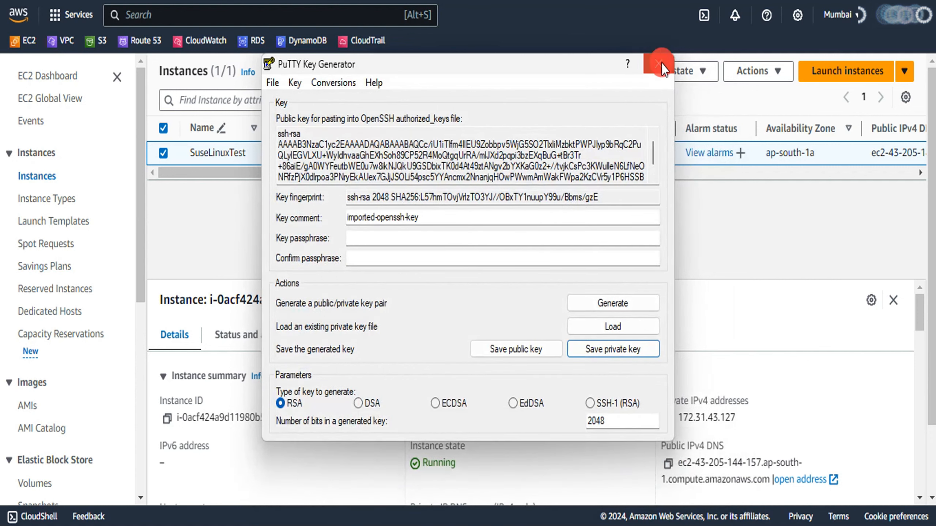
pyautogui.click(660, 64)
# - Refresh the instance list and widen the Status check column to read it in full, keeping SuseLinuxTest selected
pyautogui.click(541, 70)
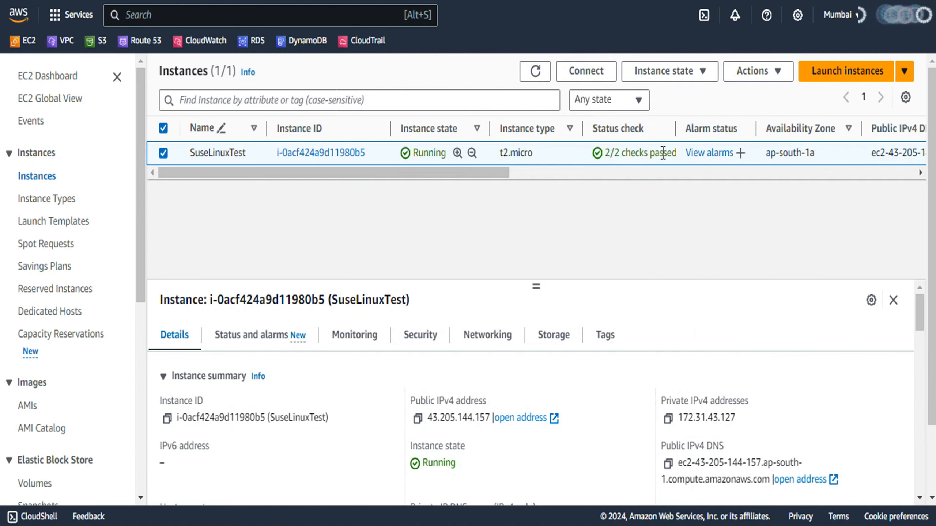
pyautogui.moveTo(676, 129); pyautogui.dragTo(693, 129)
pyautogui.click(611, 158)
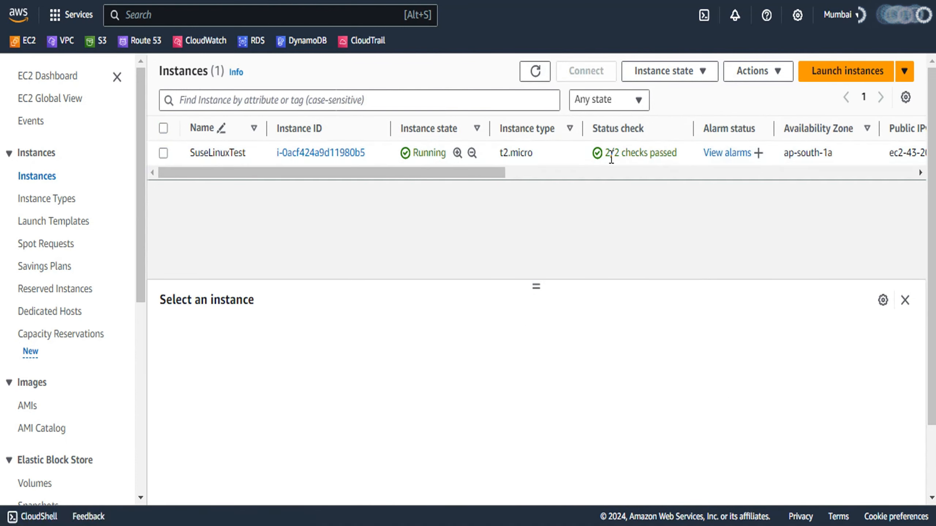
pyautogui.click(163, 152)
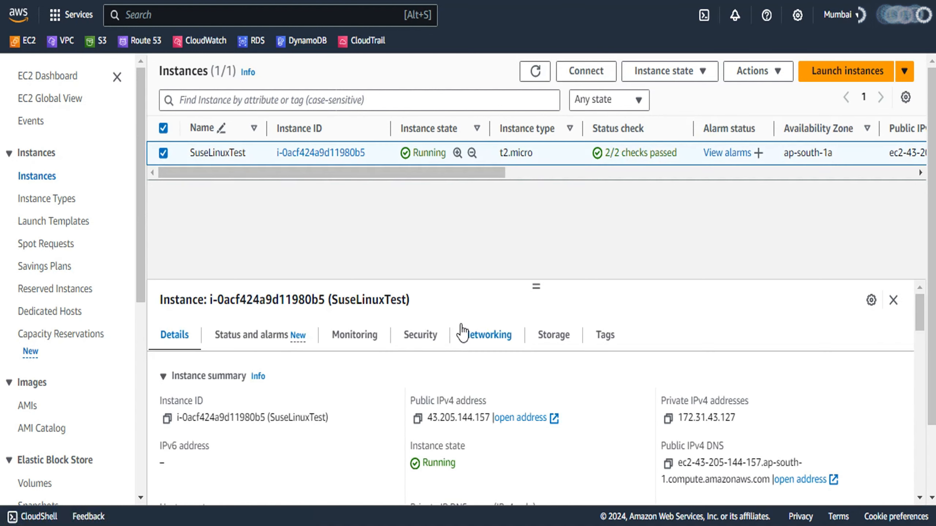
# - Copy the public IPv4 address of SuseLinuxTest, switch to PuTTY and enter it as the session's host name
pyautogui.click(417, 419)
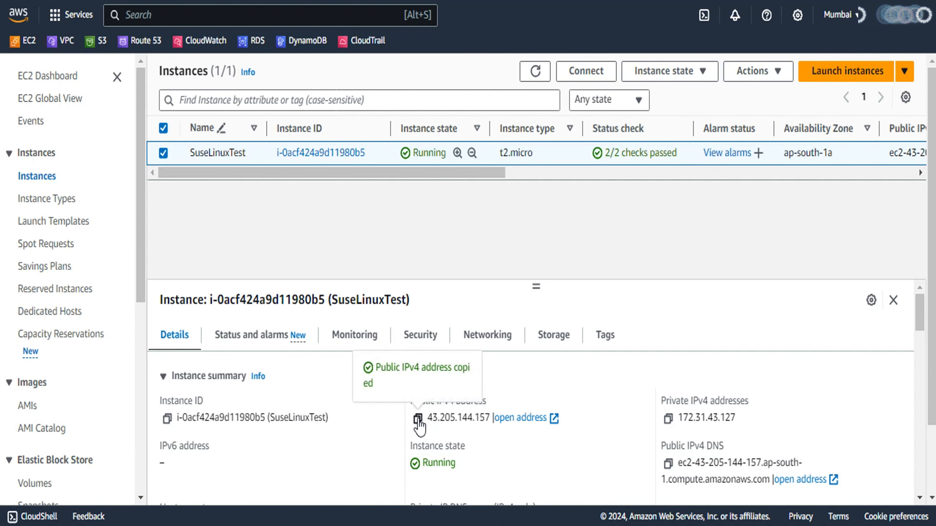
pyautogui.press('super')
pyautogui.write('pu')
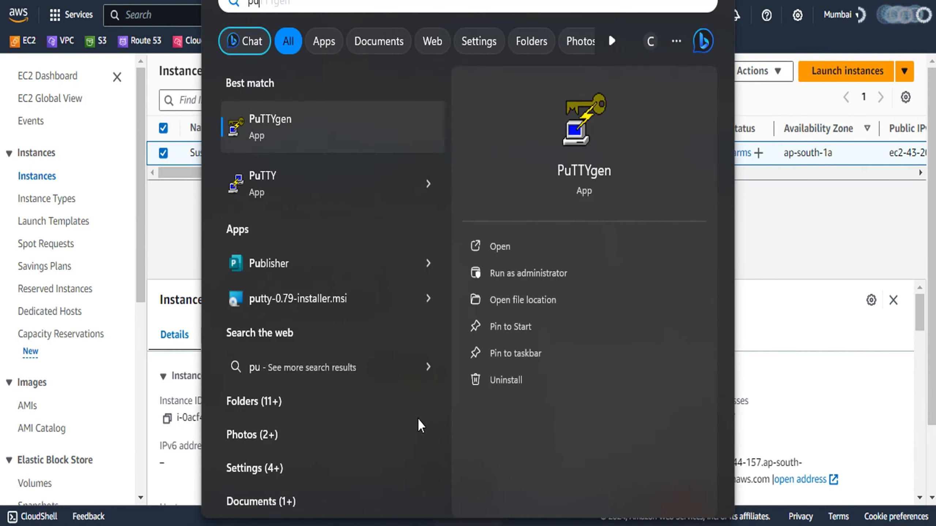
pyautogui.click(304, 184)
pyautogui.hotkey('ctrl', 'v')
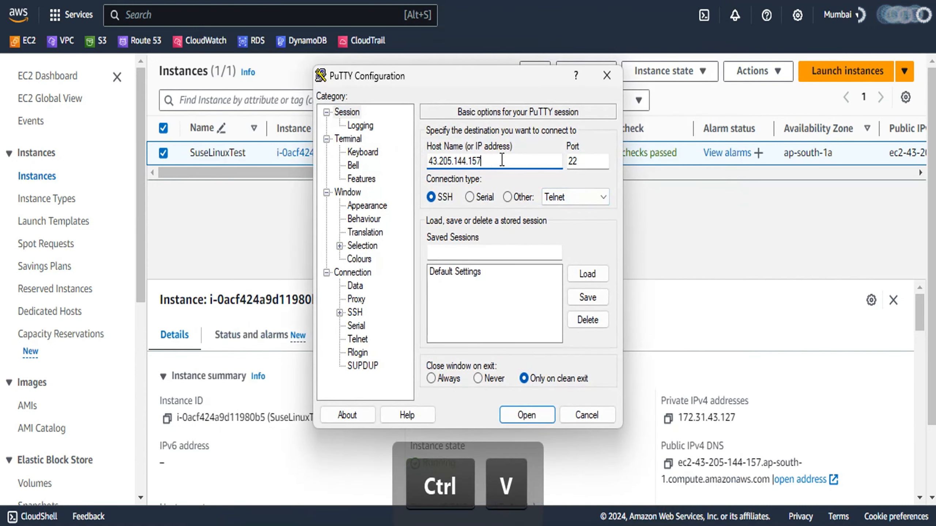
# - In the SSH authentication credentials, set the private key file to susetest from the Putty Keys folder on the Desktop
pyautogui.click(340, 312)
pyautogui.click(368, 325)
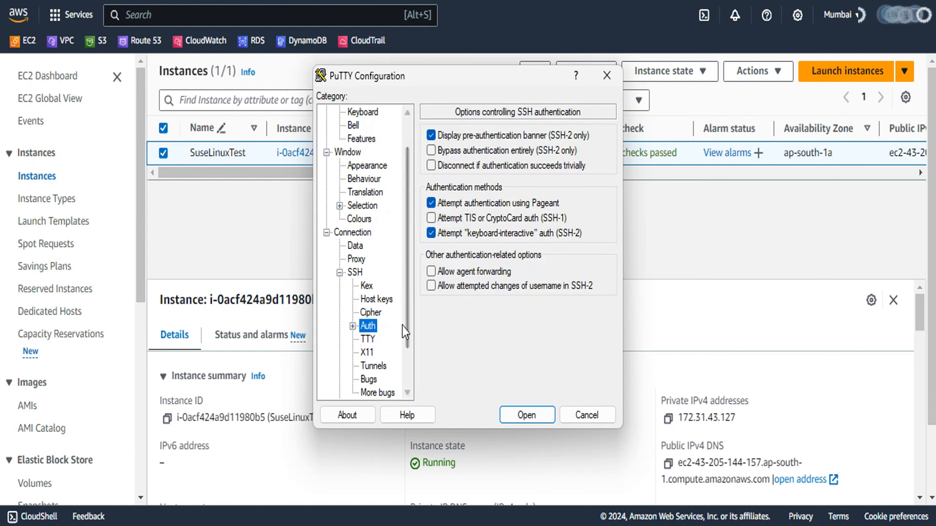
pyautogui.click(353, 326)
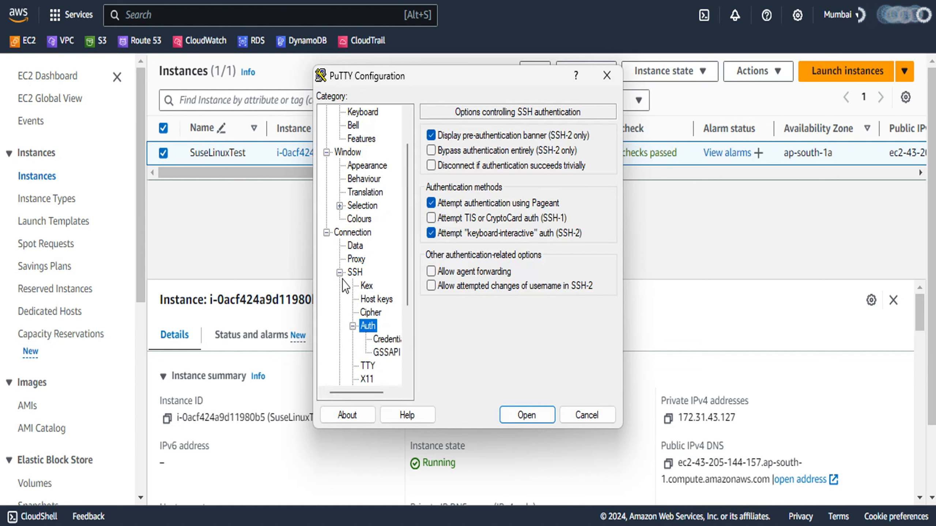
pyautogui.click(383, 339)
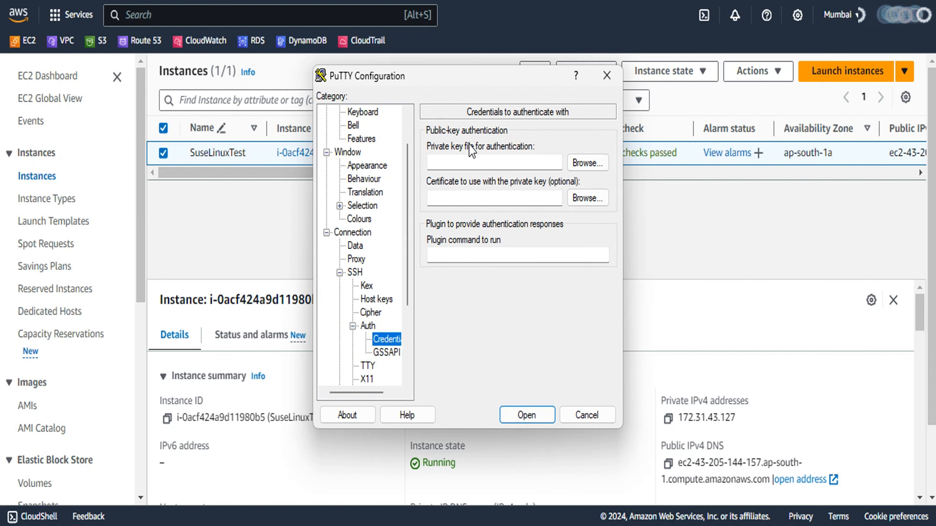
pyautogui.click(589, 164)
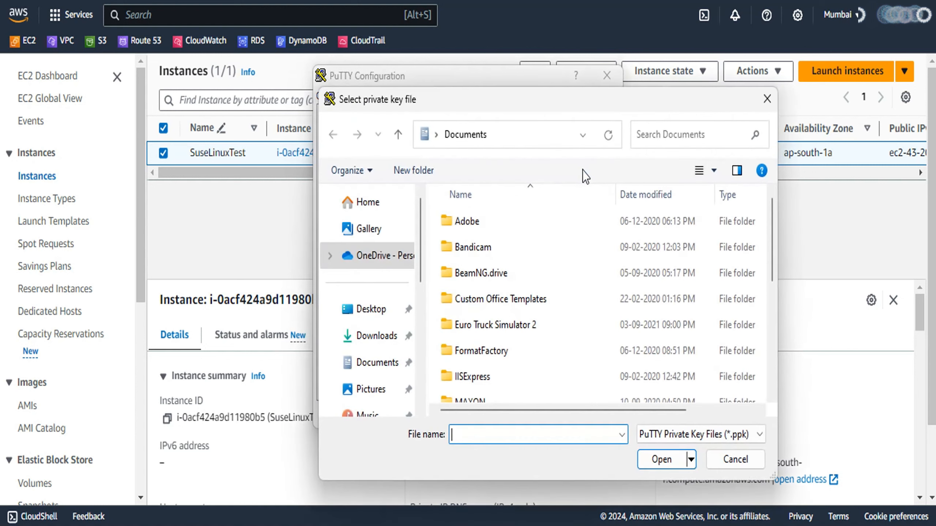
pyautogui.click(376, 318)
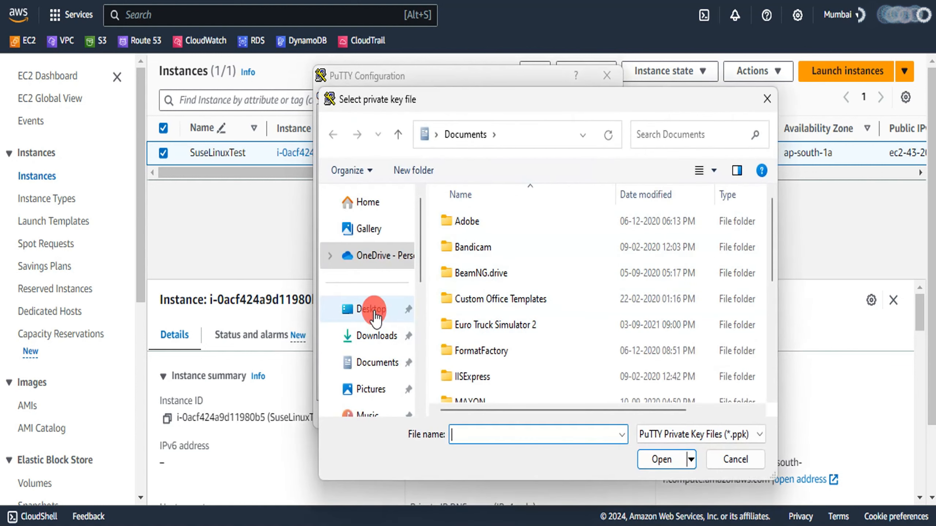
pyautogui.scroll(-3, 520, 340)
pyautogui.doubleClick(493, 321)
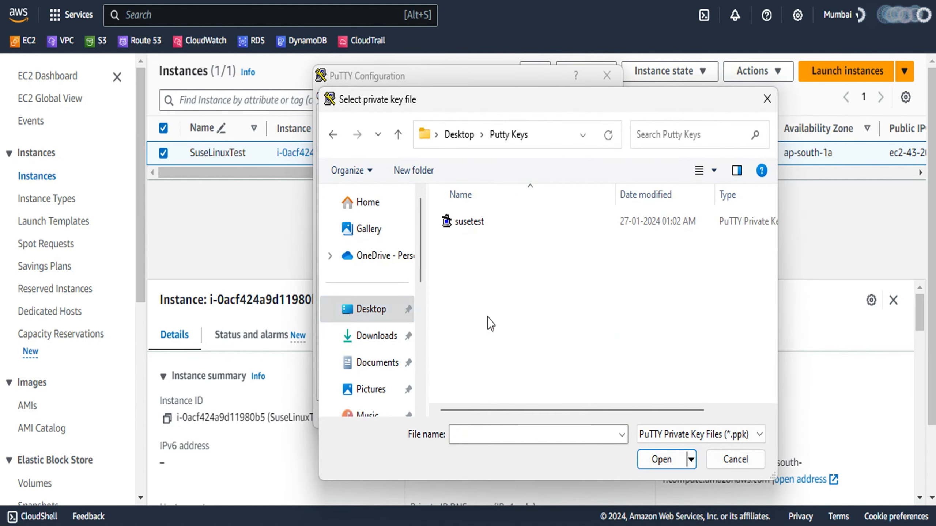
pyautogui.click(468, 224)
pyautogui.click(657, 459)
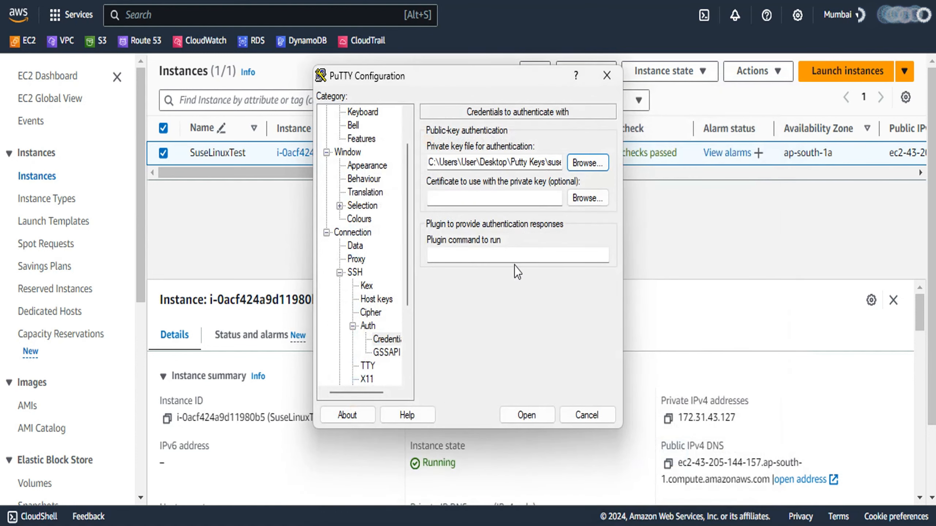
# - Return to the basic session options and save the session under the name suse
pyautogui.scroll(1, 370, 297)
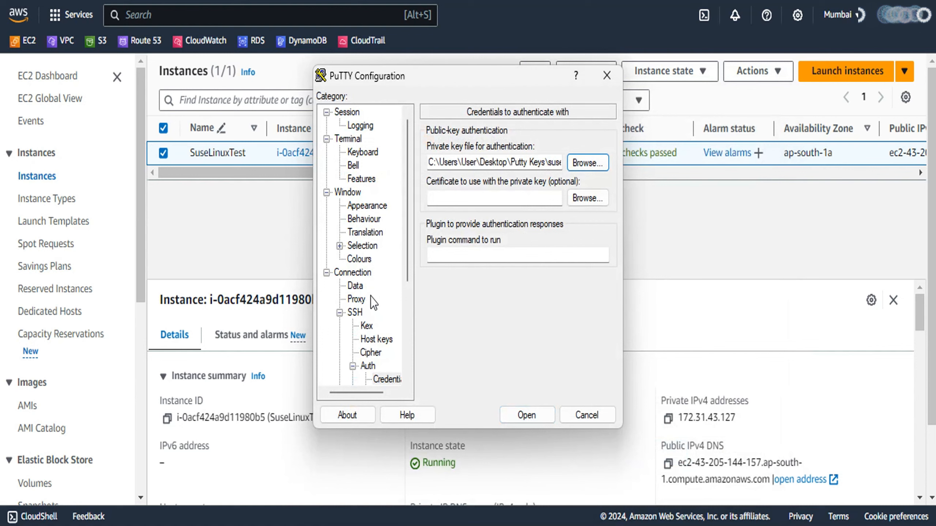
pyautogui.click(346, 112)
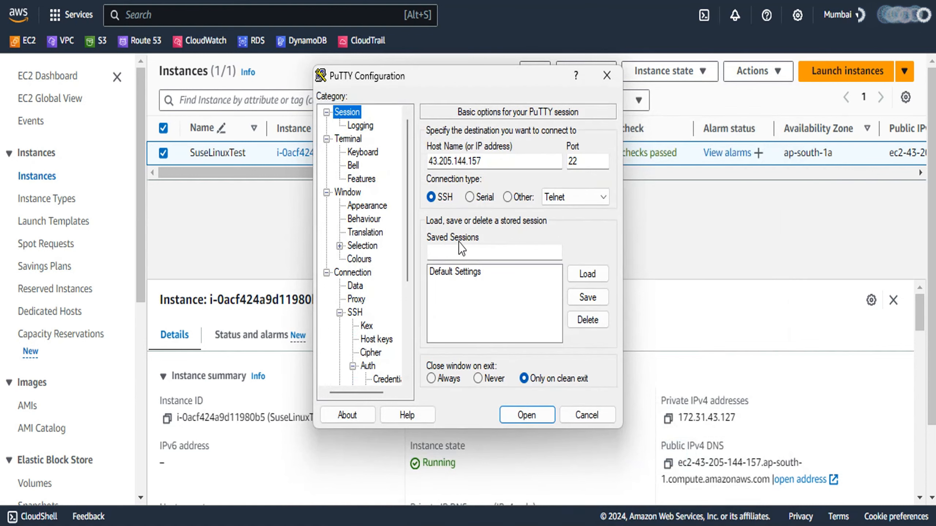
pyautogui.click(507, 253)
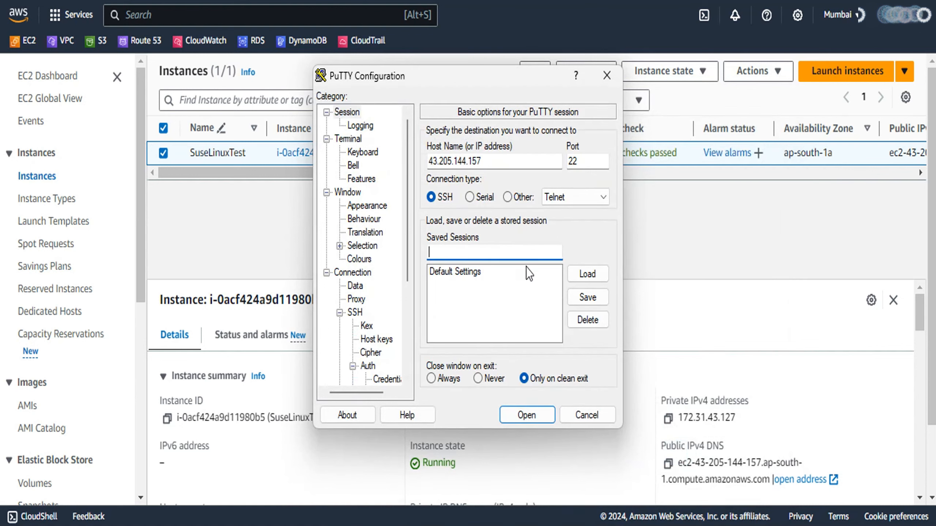
pyautogui.write('suse')
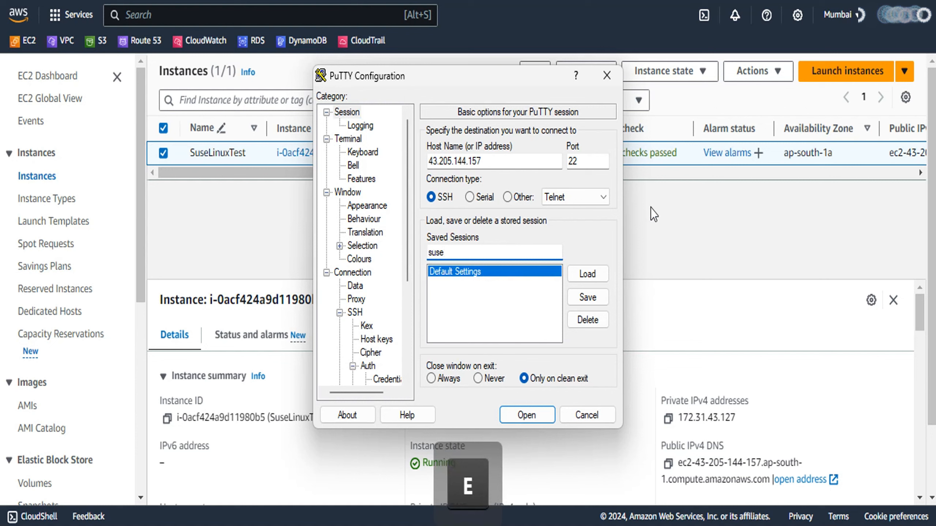
pyautogui.click(587, 297)
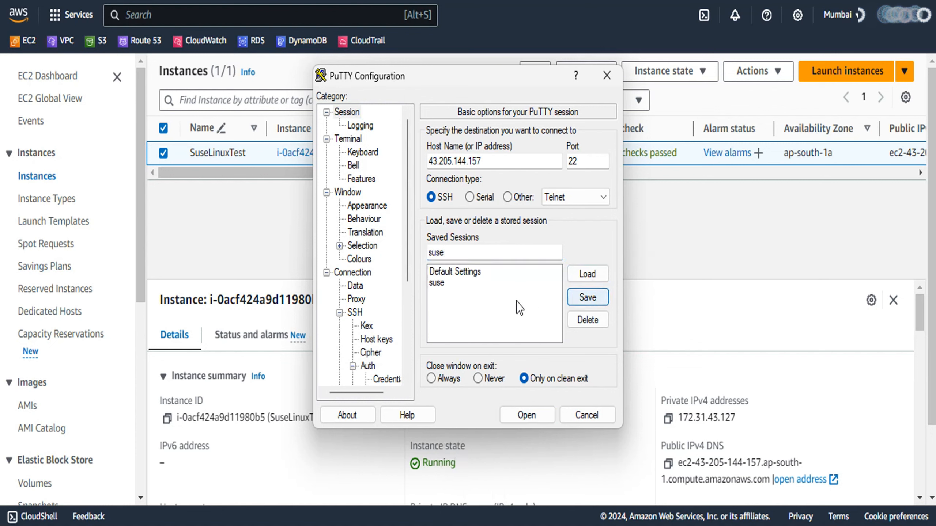
# - Open the connection with the saved suse session and accept the server's host key
pyautogui.click(449, 291)
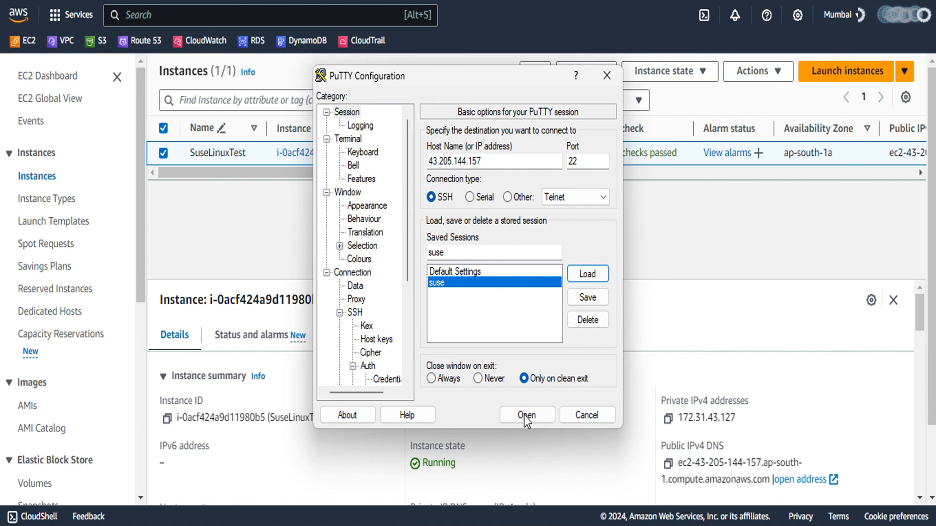
pyautogui.click(528, 417)
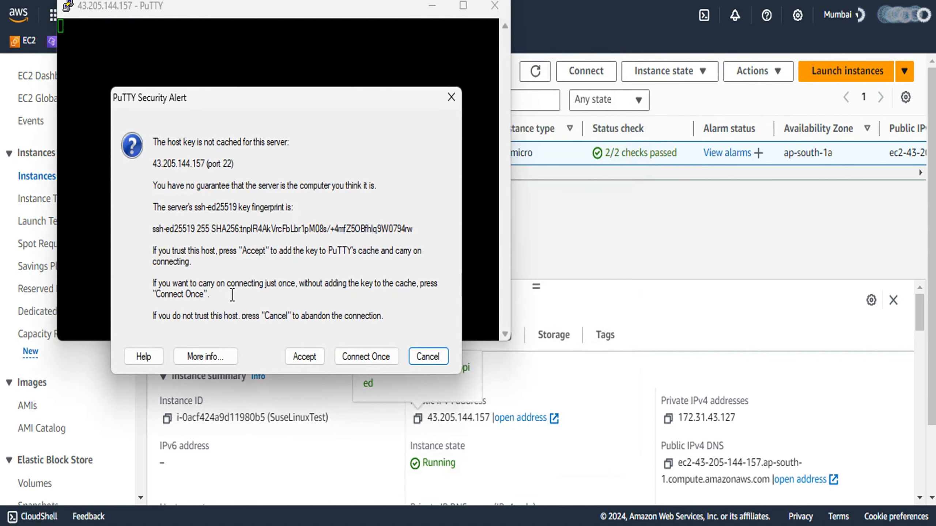
pyautogui.click(302, 357)
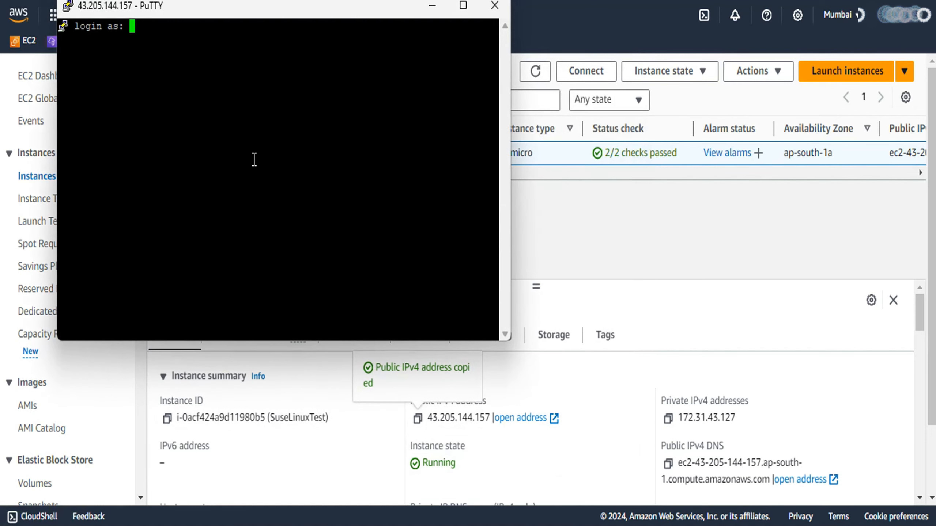
# - Move the terminal window toward the middle of the screen and log in as ec2-user
pyautogui.moveTo(274, 16); pyautogui.dragTo(405, 84)
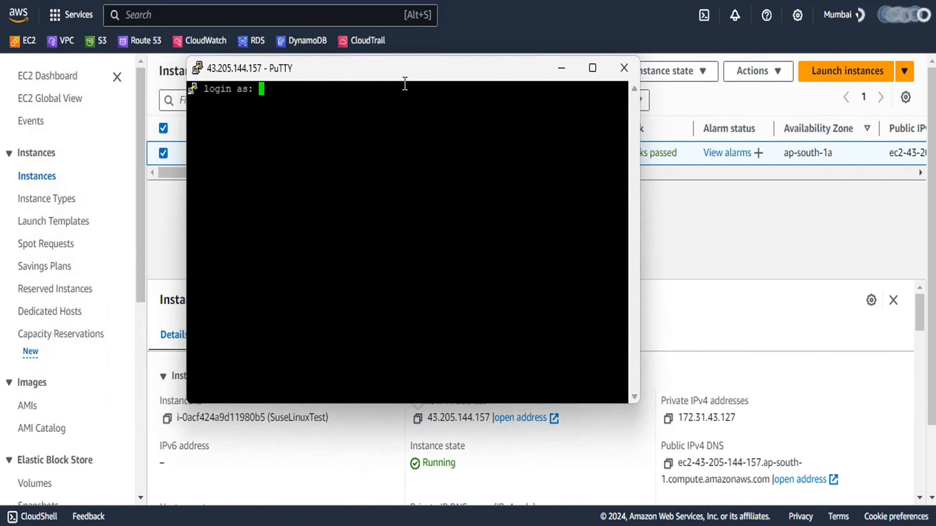
pyautogui.write('ec2')
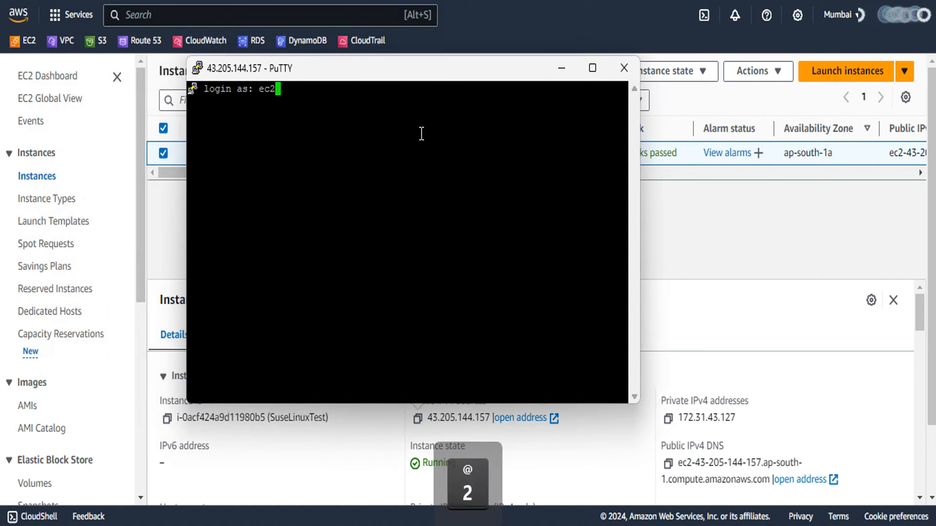
pyautogui.write('-user')
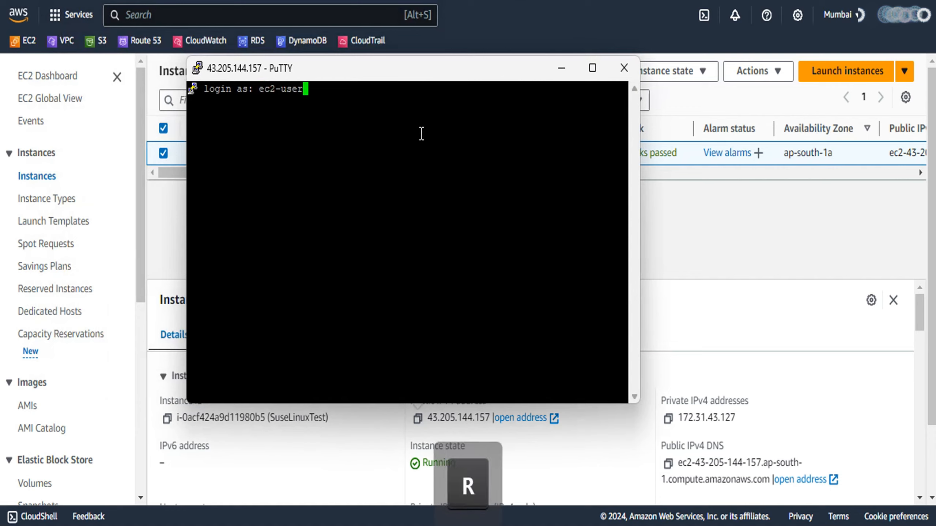
pyautogui.press('Return')
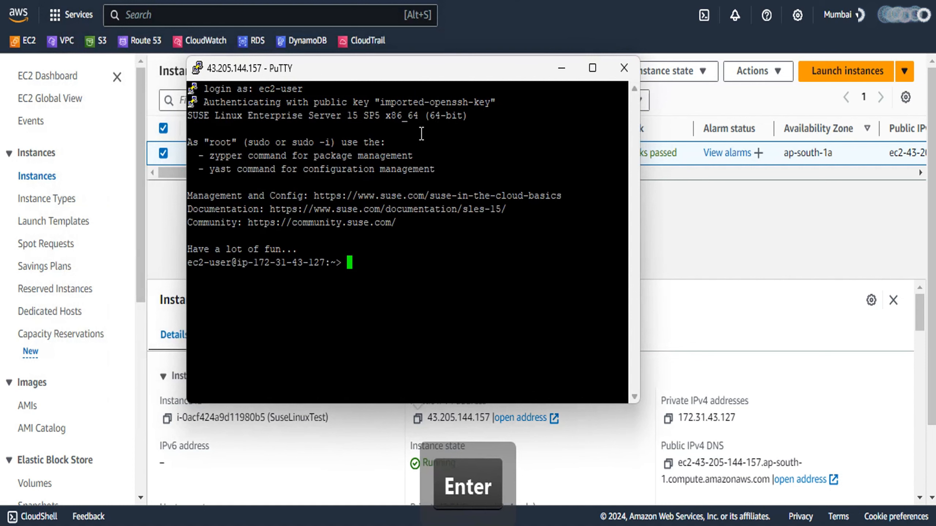
# - Minimize the terminal, check the username options for EC2 Instance Connect on SuseLinuxTest's connection page, and return to the instances list
pyautogui.click(563, 69)
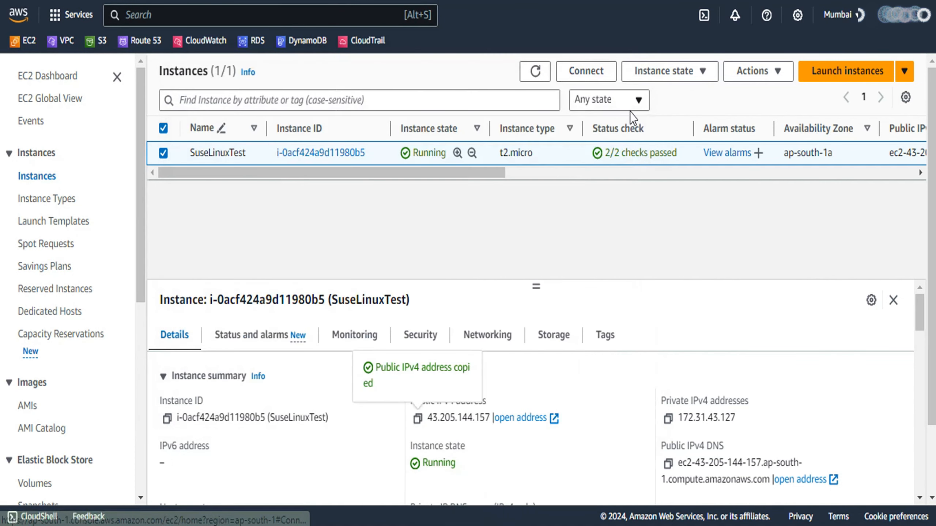
pyautogui.click(751, 79)
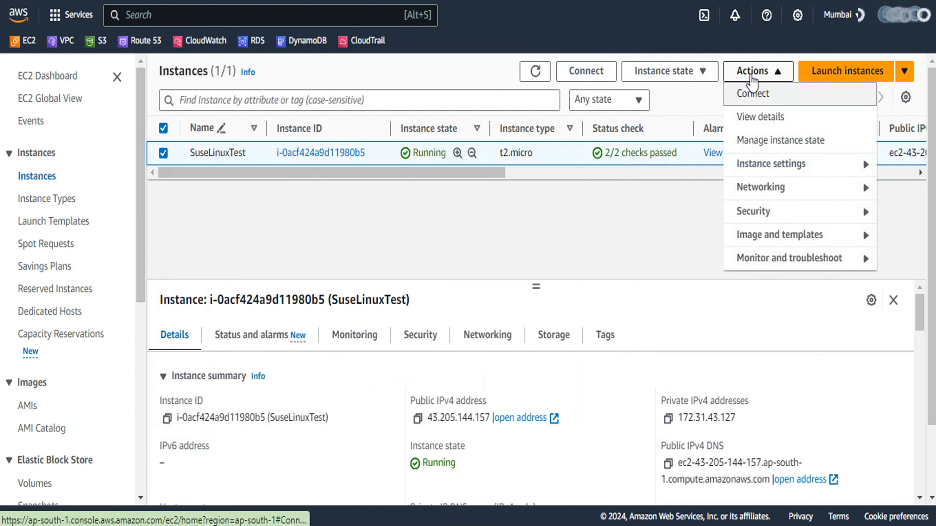
pyautogui.click(606, 78)
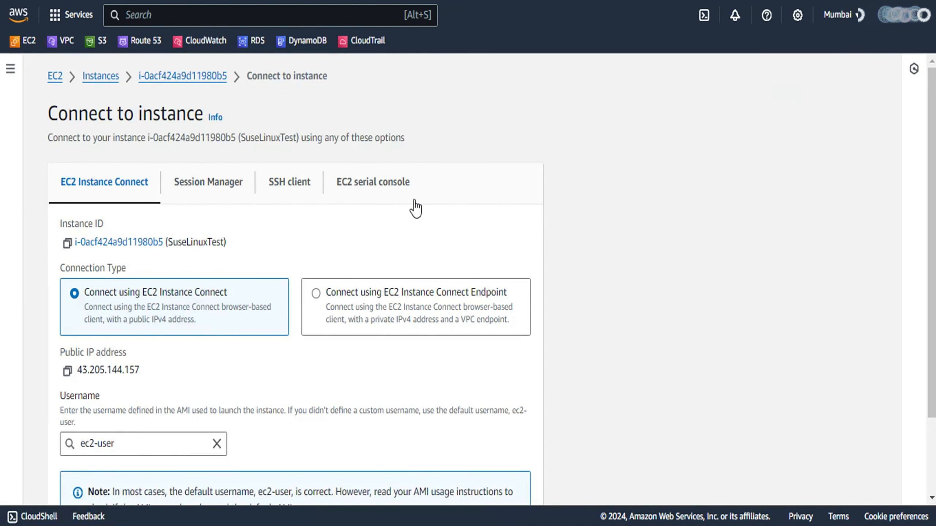
pyautogui.scroll(-2, 258, 302)
pyautogui.click(216, 360)
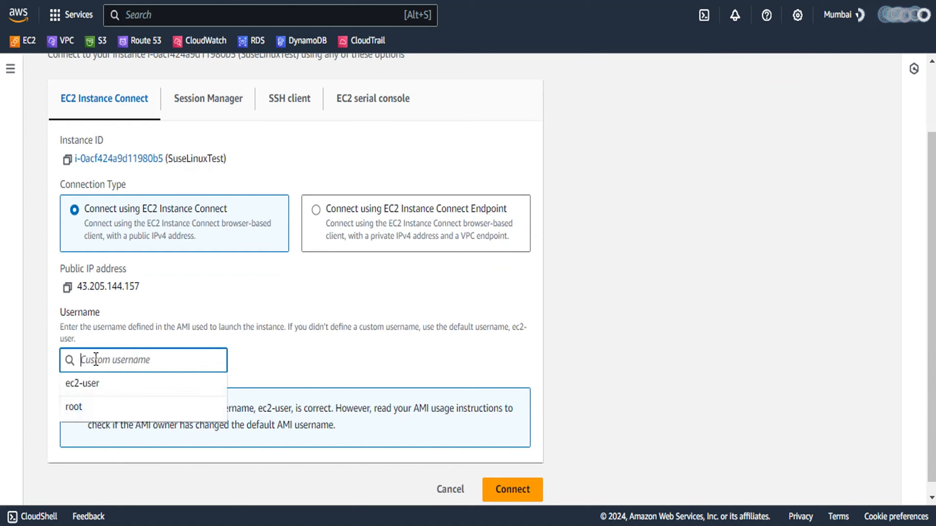
pyautogui.click(309, 363)
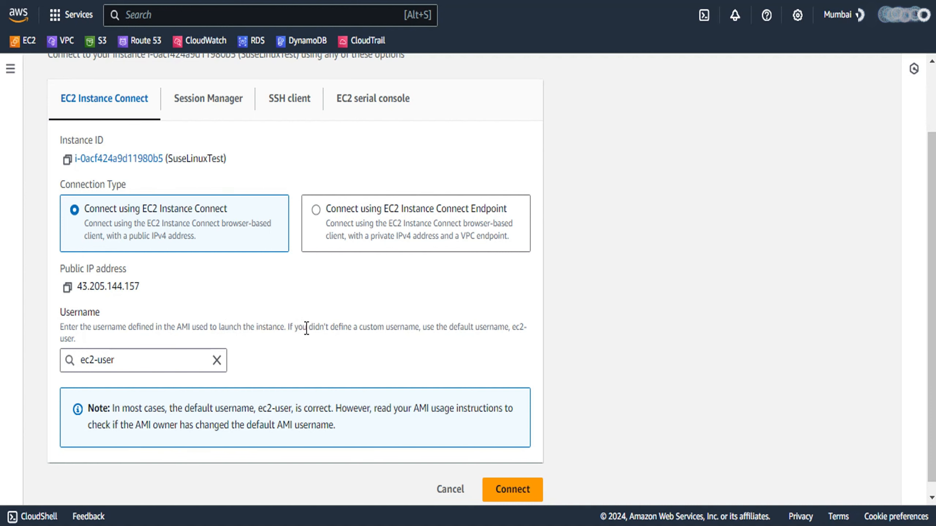
pyautogui.scroll(3, 114, 155)
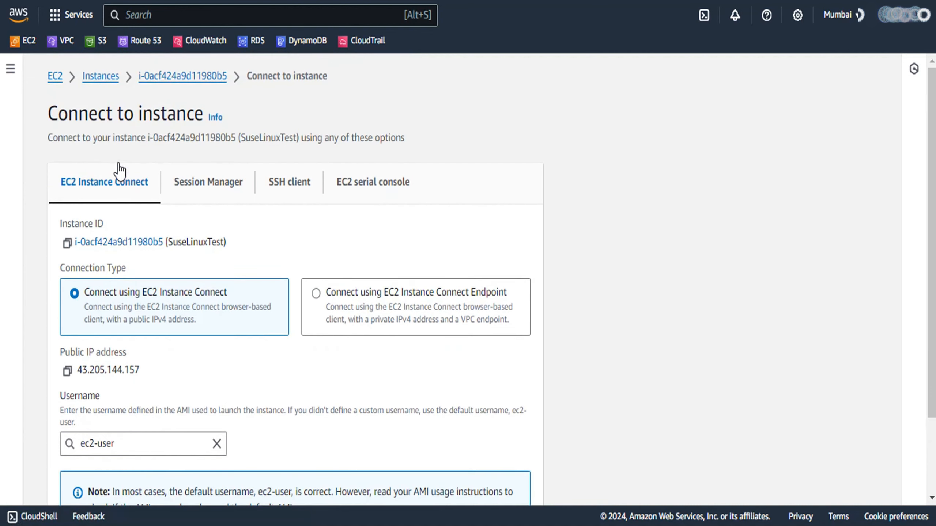
pyautogui.click(100, 77)
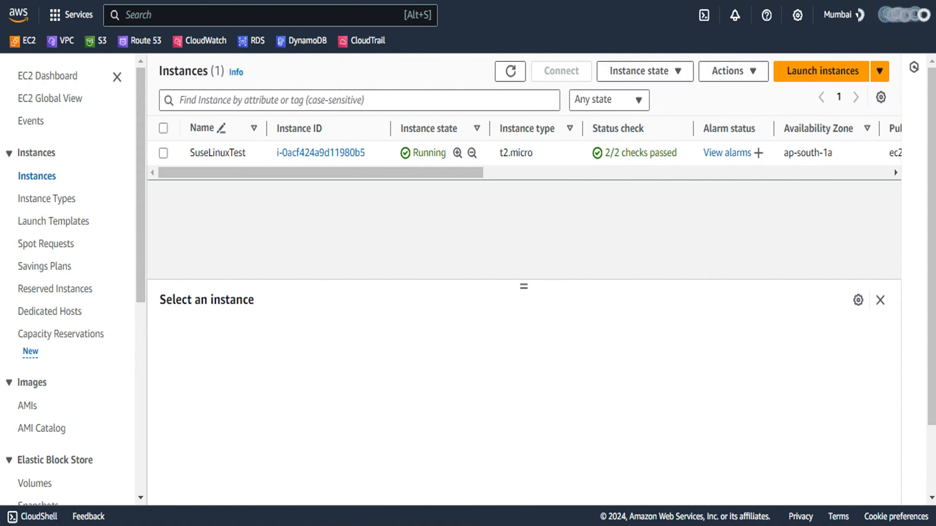
# - Bring back the PuTTY terminal window and enlarge it on all sides to cover most of the screen
pyautogui.click(597, 525)
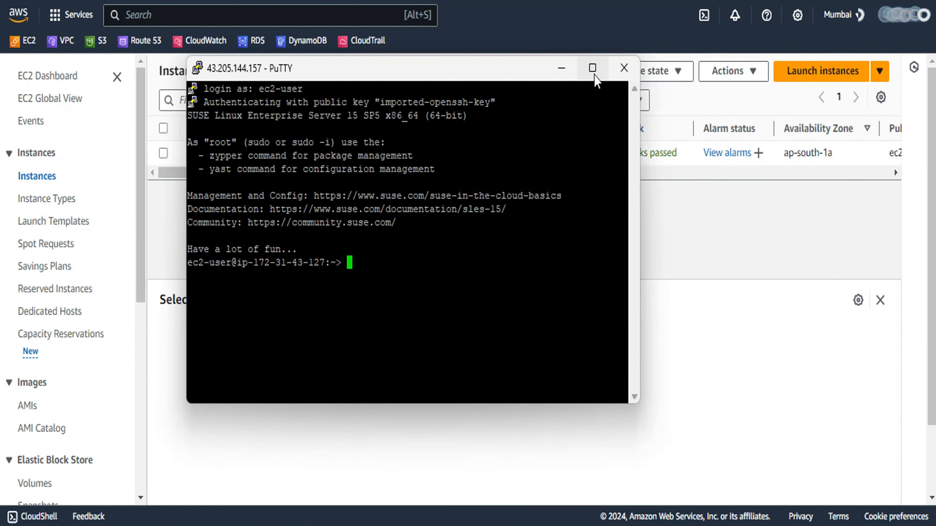
pyautogui.moveTo(640, 359); pyautogui.dragTo(916, 355)
pyautogui.moveTo(186, 275); pyautogui.dragTo(27, 269)
pyautogui.moveTo(443, 408); pyautogui.dragTo(451, 494)
pyautogui.moveTo(635, 58); pyautogui.dragTo(633, 3)
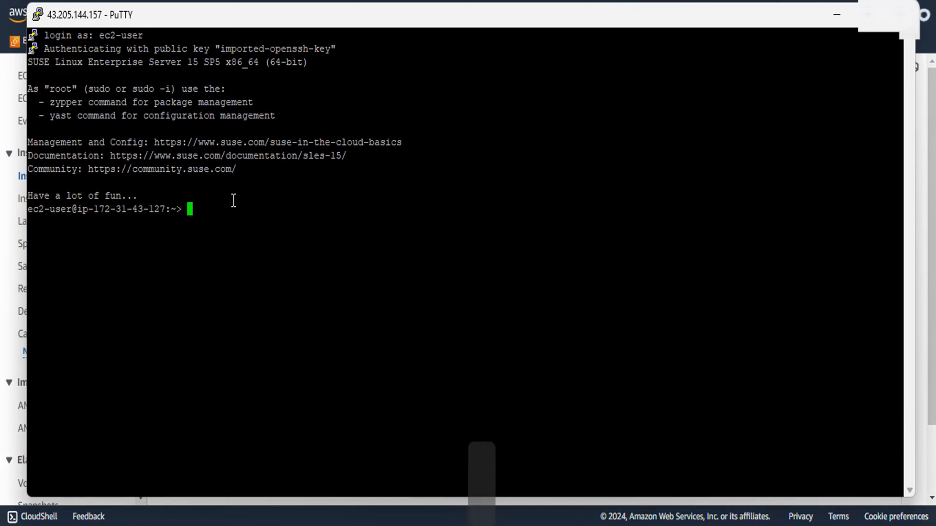
# - Switch to a root shell with sudo bash and clear the terminal
pyautogui.write('sudo ')
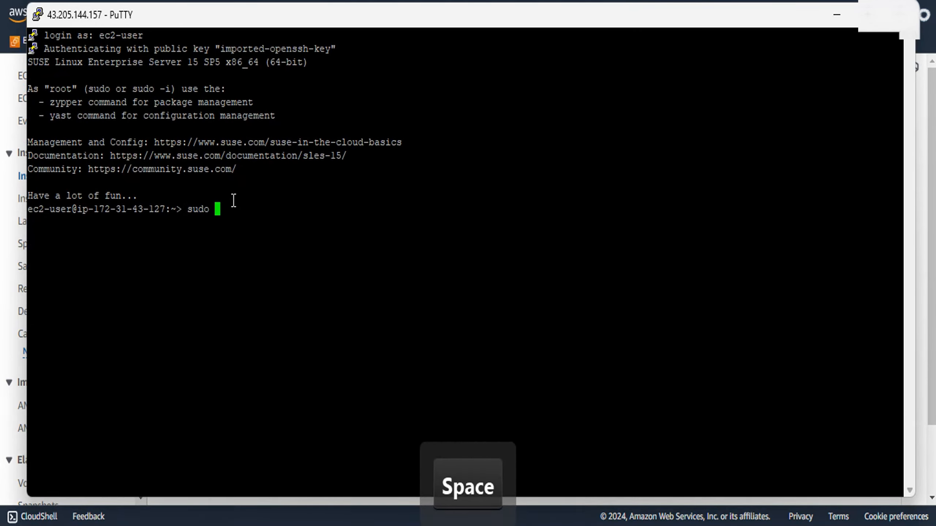
pyautogui.write('bash')
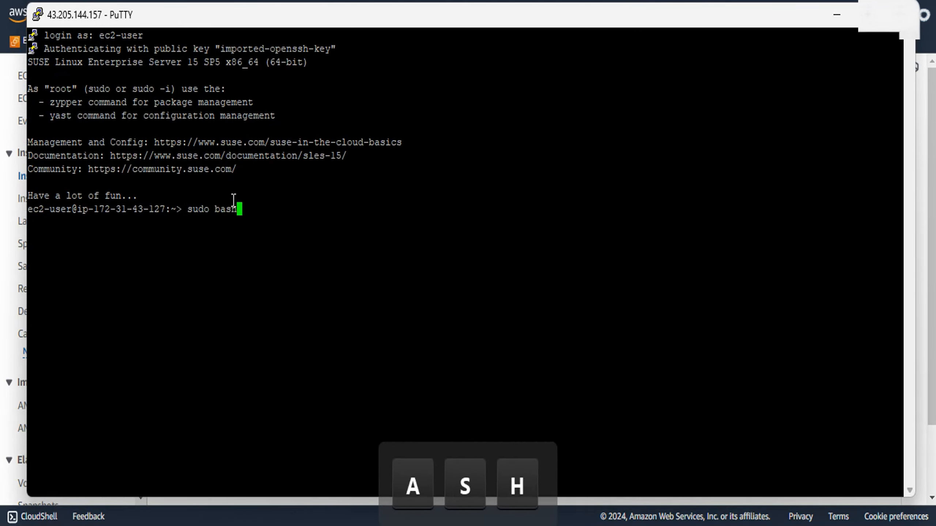
pyautogui.press('Return')
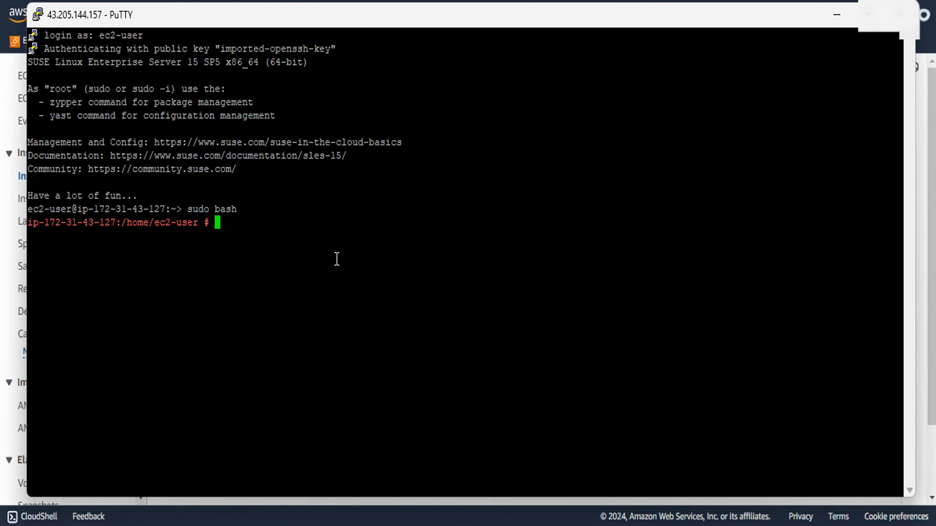
pyautogui.write('clear')
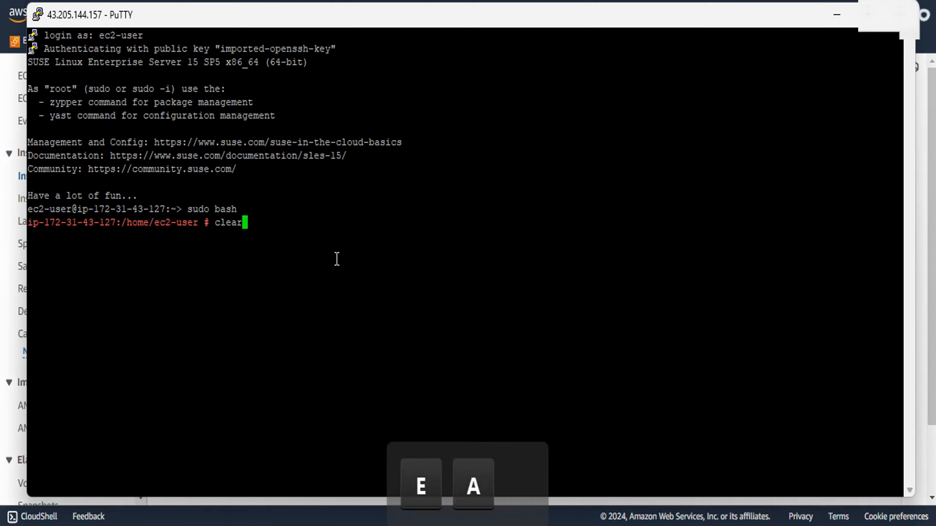
pyautogui.press('Return')
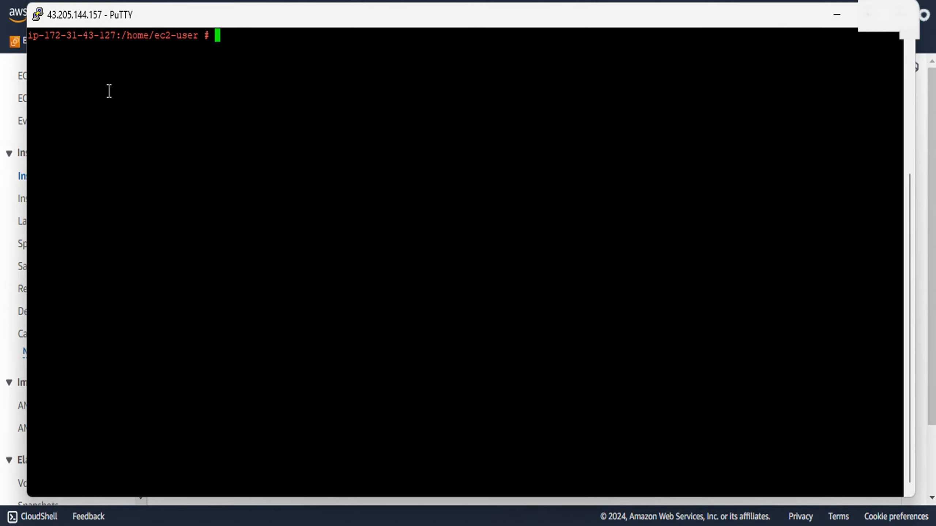
# - Highlight the IP-based host name in the prompt, then minimize the terminal and show SuseLinuxTest's details in the AWS console for comparison
pyautogui.moveTo(39, 35); pyautogui.dragTo(115, 35)
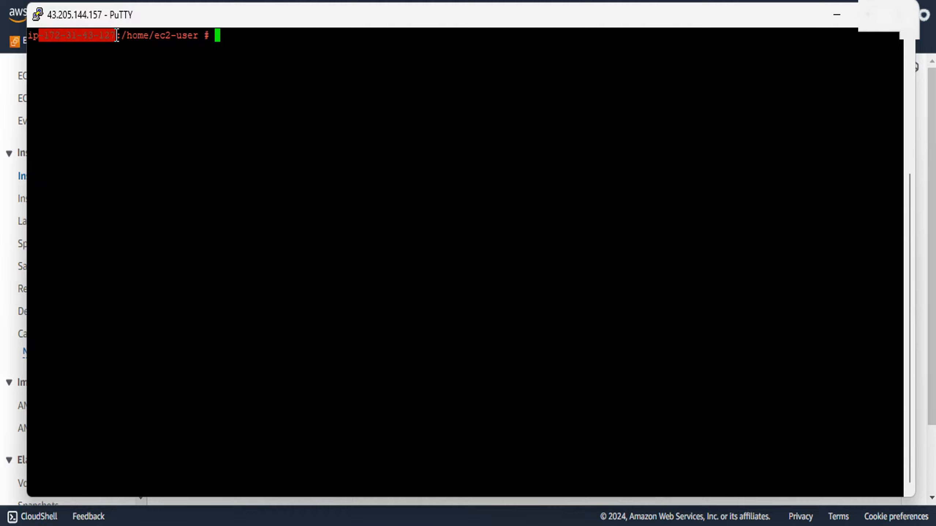
pyautogui.moveTo(30, 36); pyautogui.dragTo(118, 35)
pyautogui.click(110, 63)
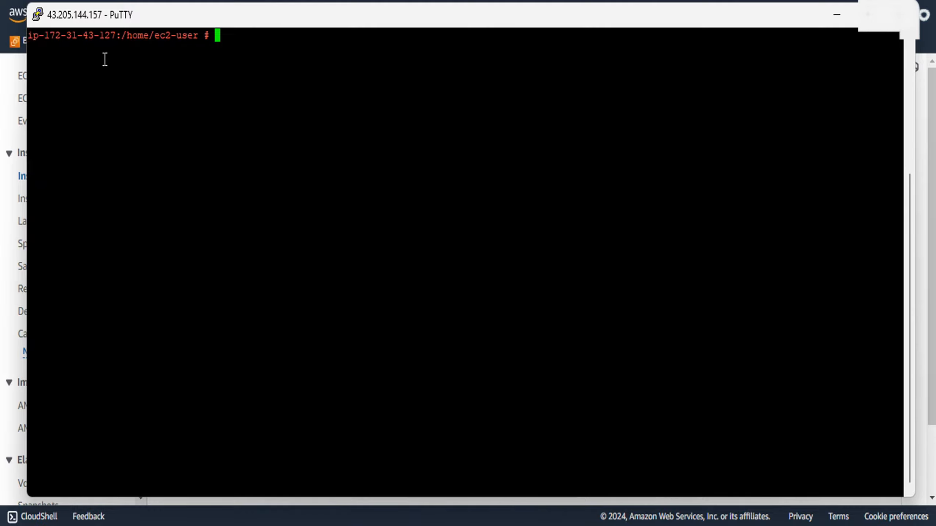
pyautogui.click(840, 14)
pyautogui.click(163, 153)
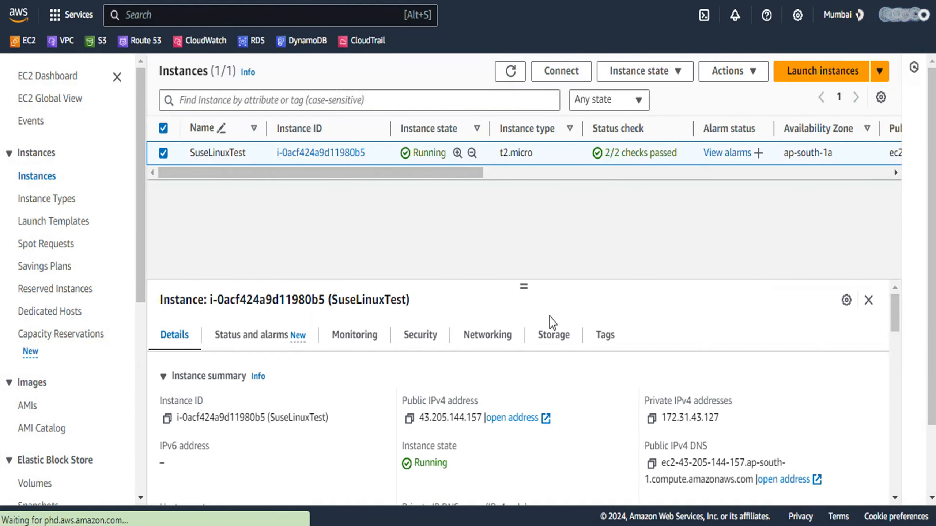